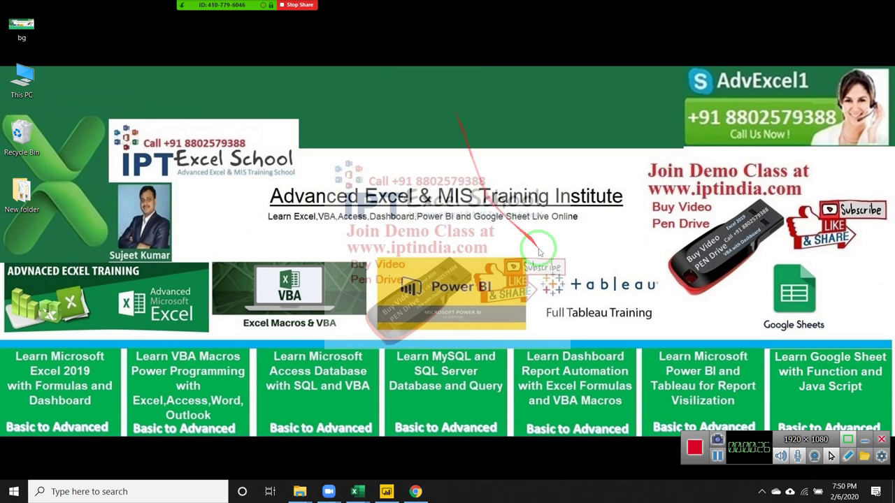
Bring Power BI Desktop forward, dismiss the start screen, and open Get Data > More... for all connectors
click(385, 491)
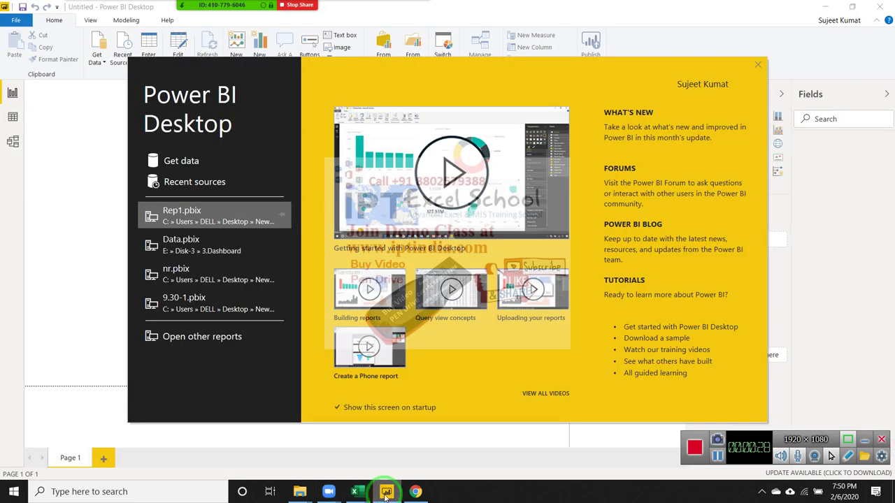
click(756, 66)
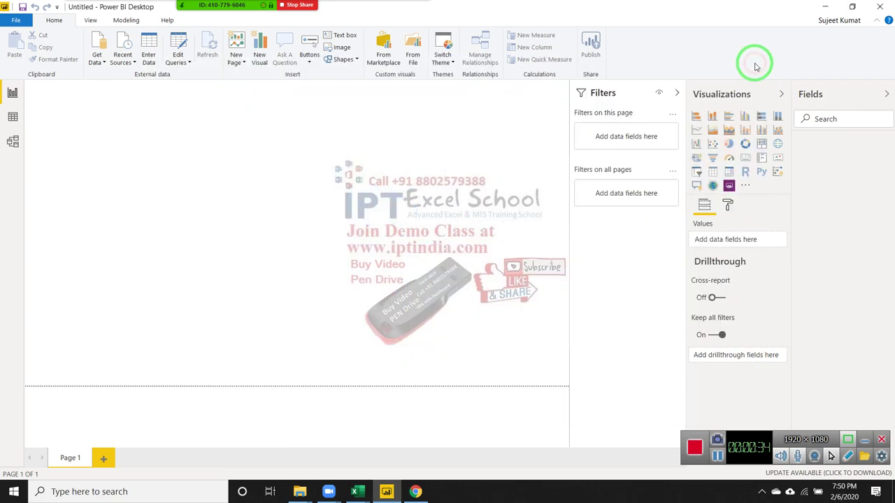
click(98, 61)
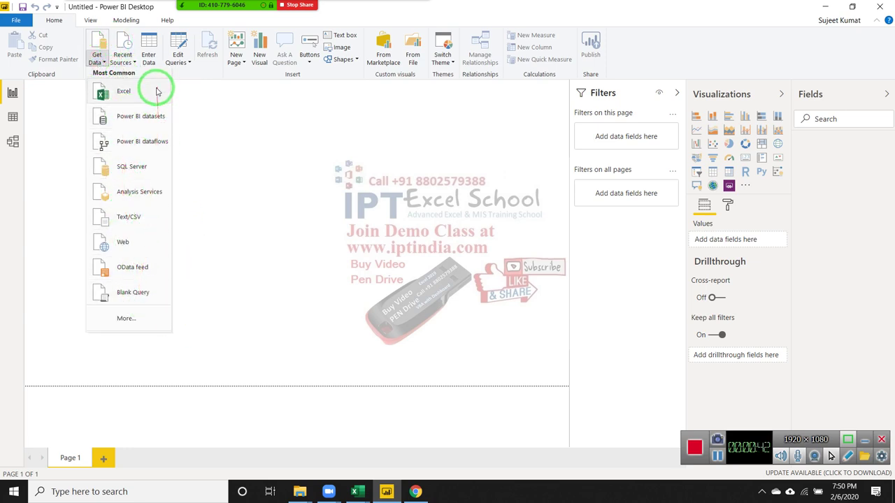
click(129, 316)
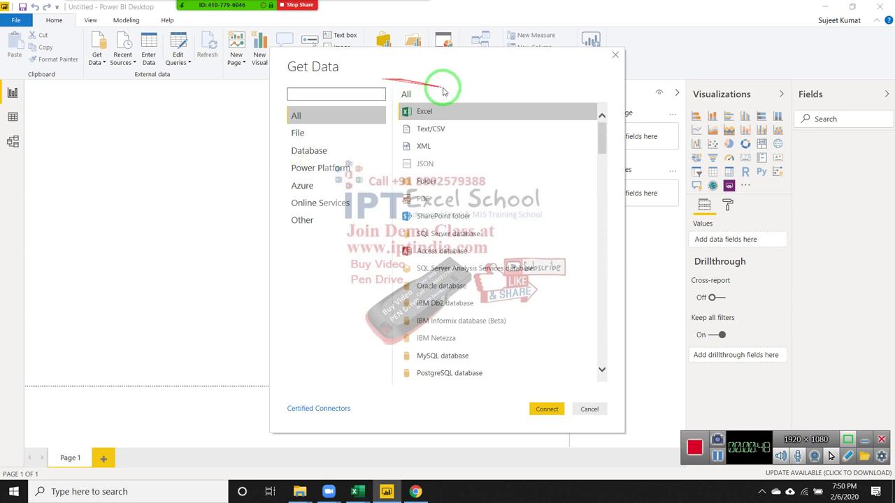
Move the Get Data dialog left and browse the File and Database connector lists
drag(443, 65, 353, 65)
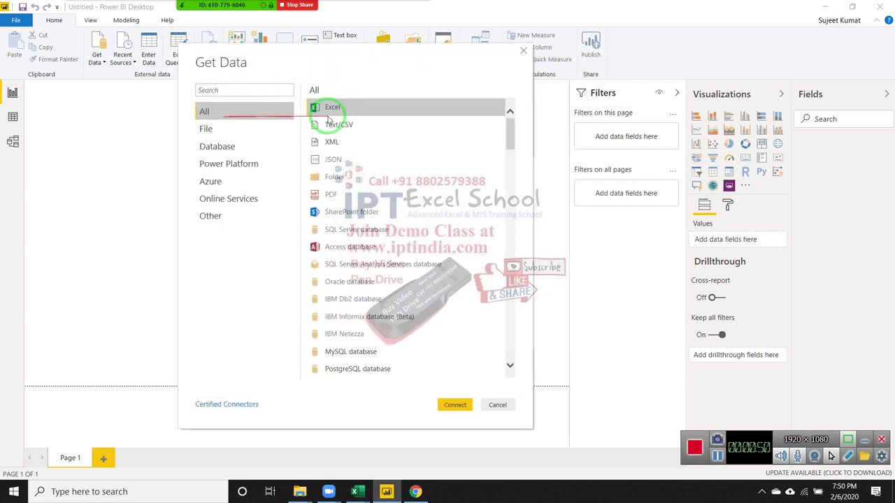
click(198, 135)
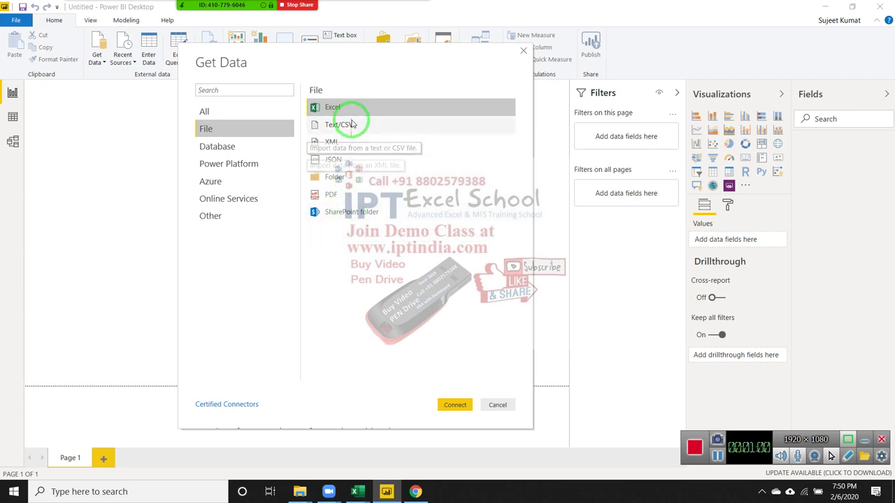
click(245, 151)
drag(493, 174, 343, 108)
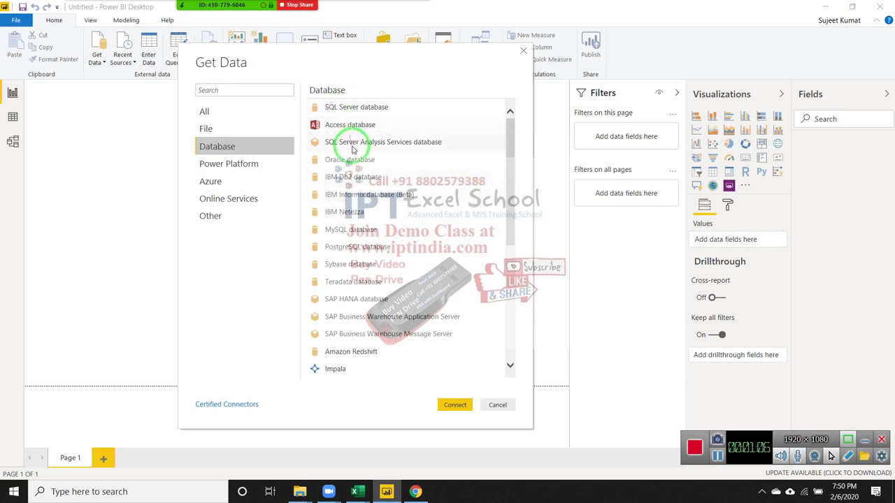
drag(363, 202, 372, 243)
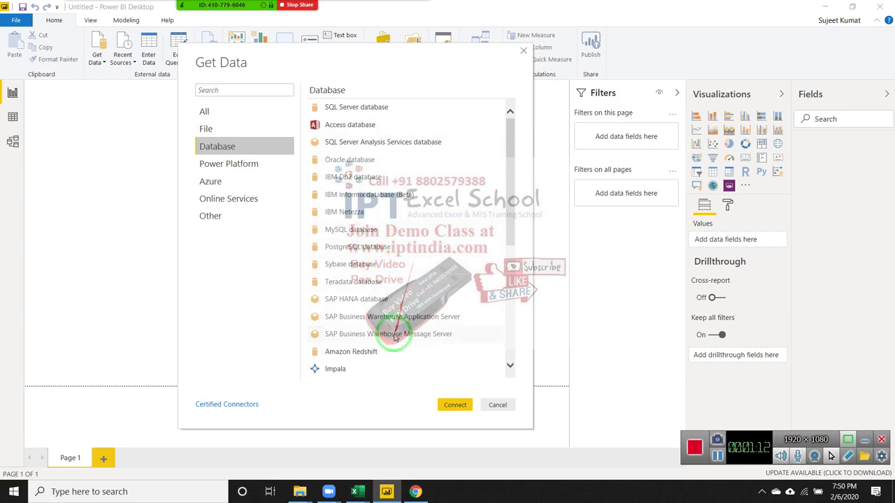
drag(358, 351, 352, 313)
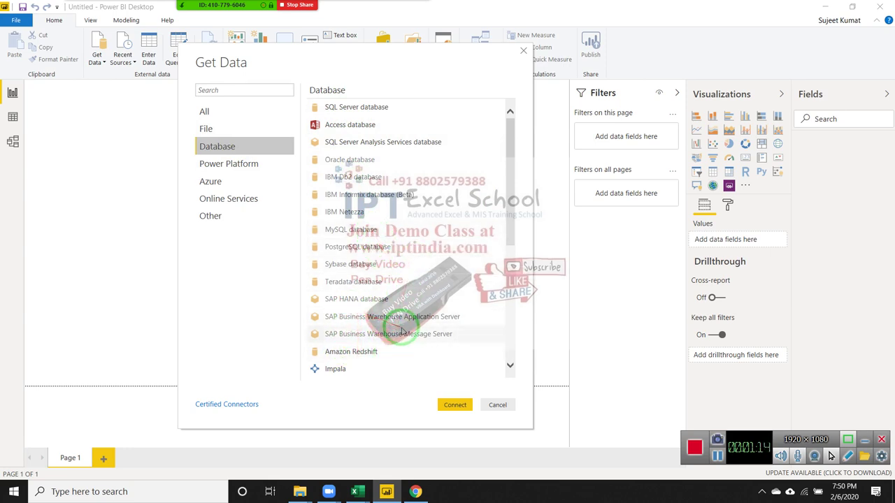
scroll(399, 326, down, 1)
scroll(408, 335, down, 1)
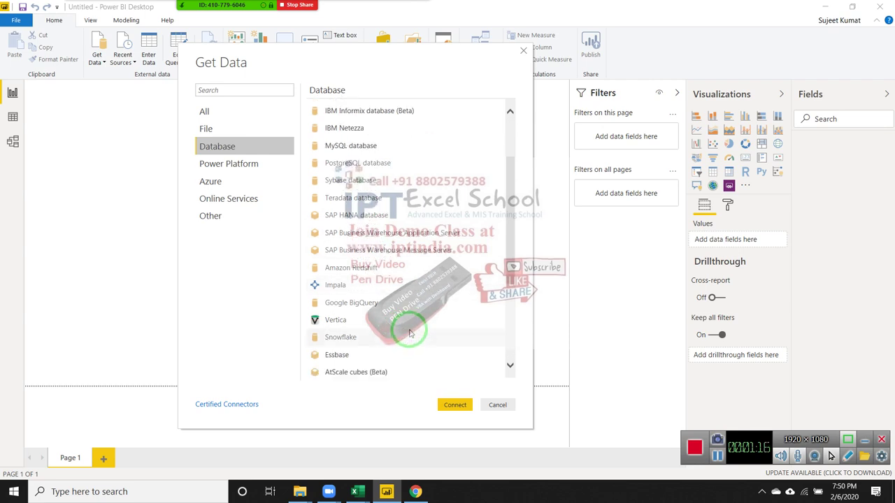
scroll(408, 328, down, 1)
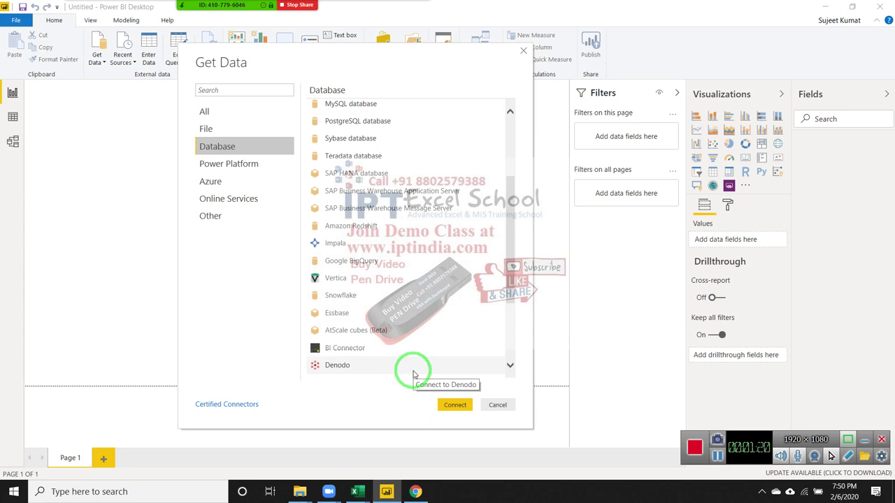
Scroll through the Database connectors, then switch to the Power Platform category
drag(389, 100, 395, 307)
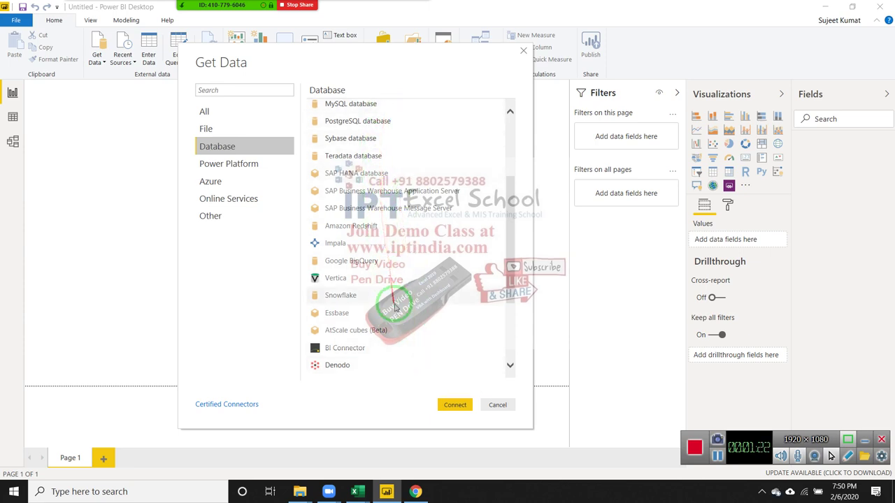
scroll(396, 304, up, 3)
scroll(397, 301, down, 3)
scroll(400, 294, down, 3)
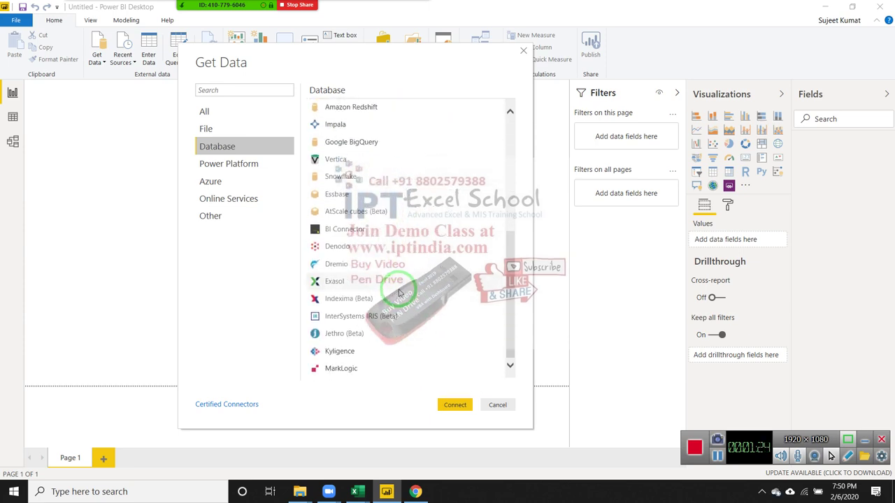
drag(399, 294, 192, 142)
click(210, 166)
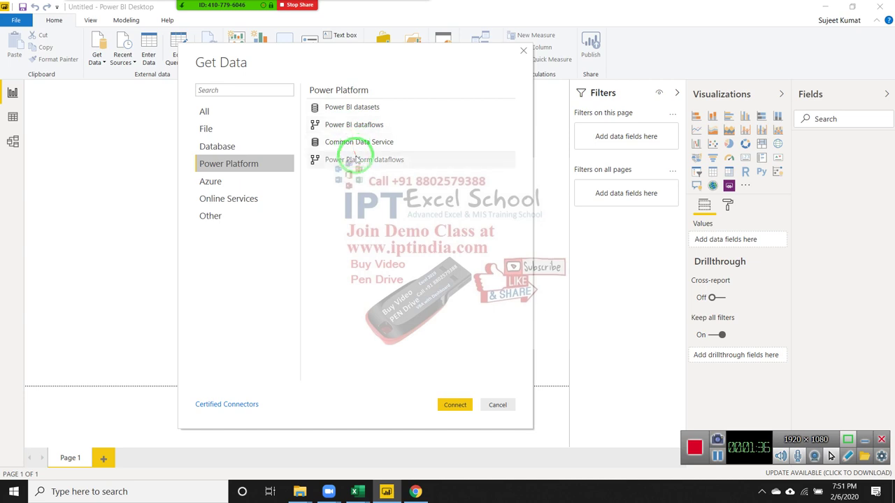
Browse the Azure connectors, then switch to the Online Services category
click(245, 185)
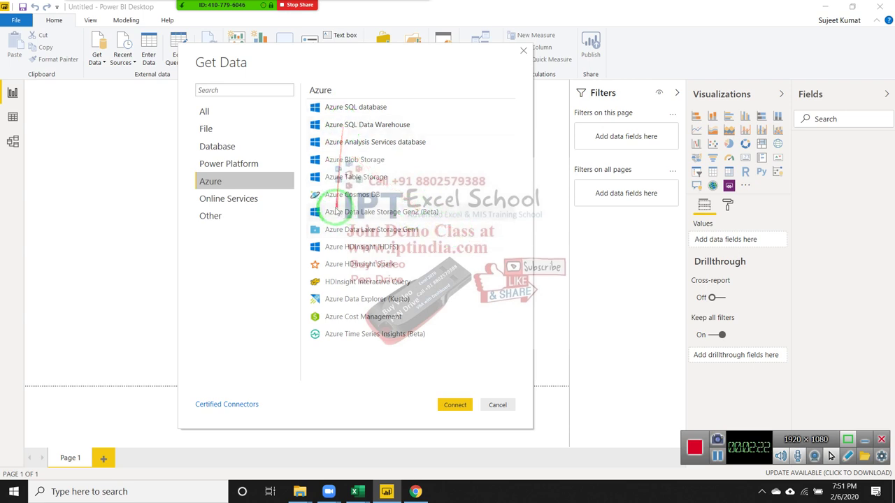
click(256, 204)
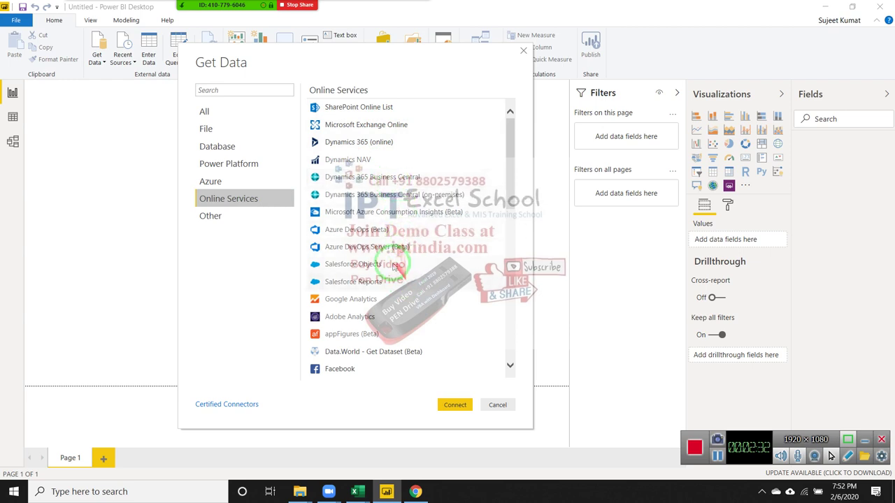
Scroll through the Online Services connectors, then show the Other category
scroll(395, 273, down, 1)
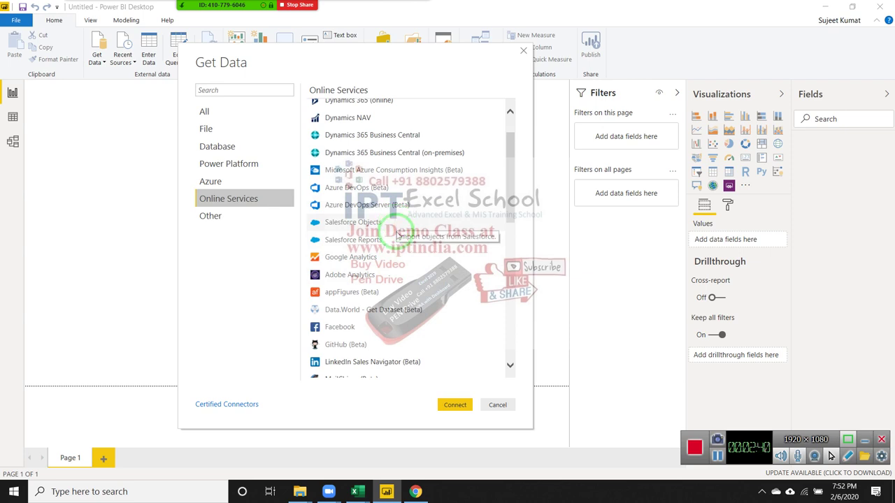
scroll(398, 287, down, 1)
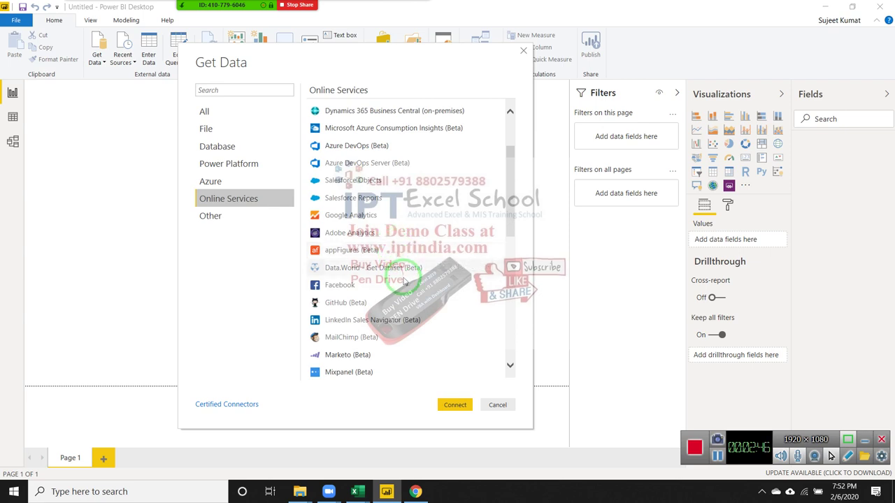
scroll(400, 283, down, 1)
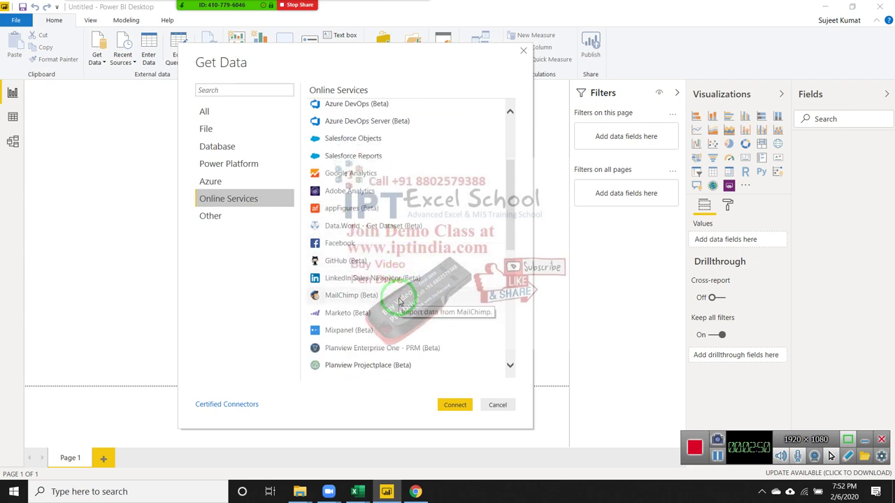
scroll(401, 316, down, 2)
scroll(402, 318, down, 2)
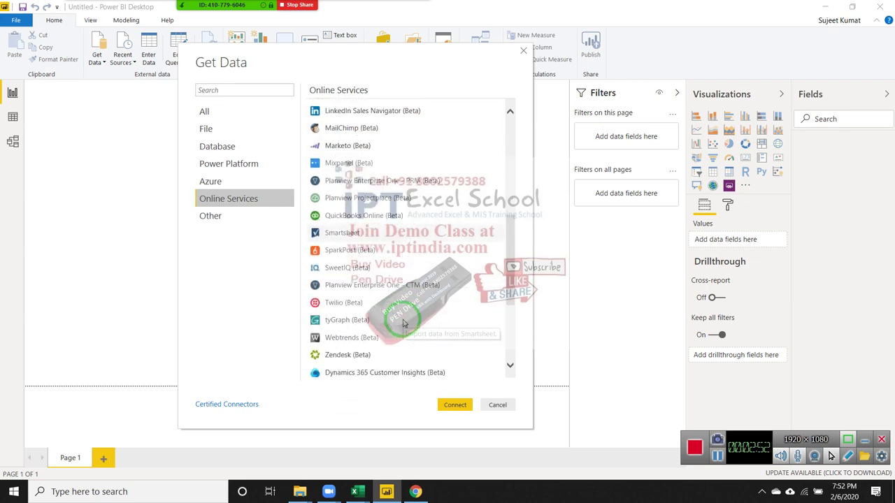
scroll(404, 323, down, 1)
scroll(402, 323, down, 1)
scroll(403, 322, down, 2)
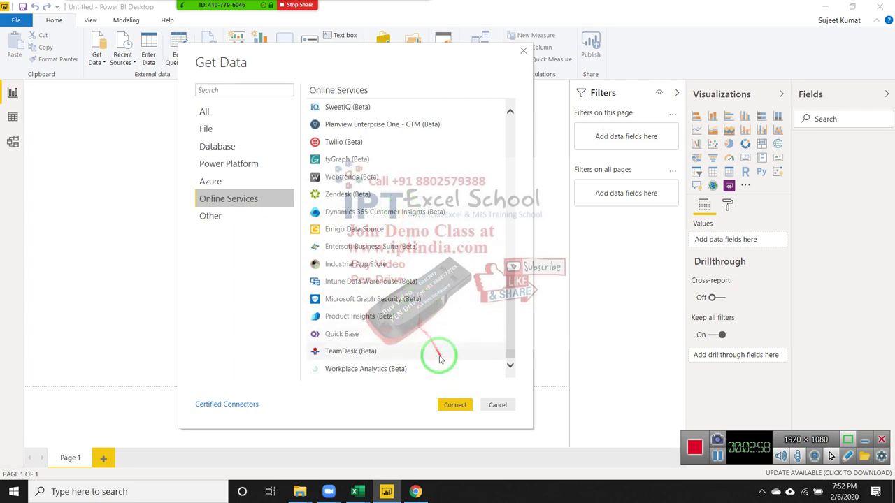
scroll(415, 314, up, 10)
scroll(415, 315, down, 5)
scroll(417, 316, down, 1)
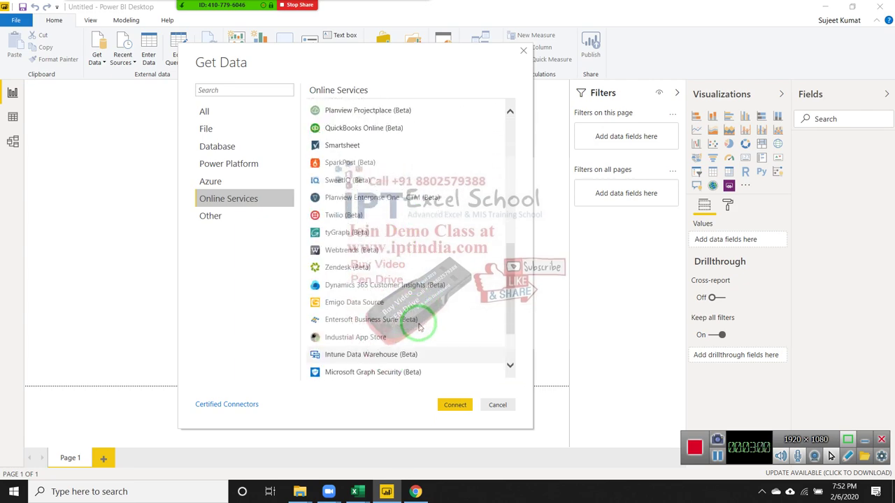
scroll(423, 318, up, 10)
scroll(421, 316, up, 1)
scroll(419, 314, down, 1)
scroll(419, 314, down, 5)
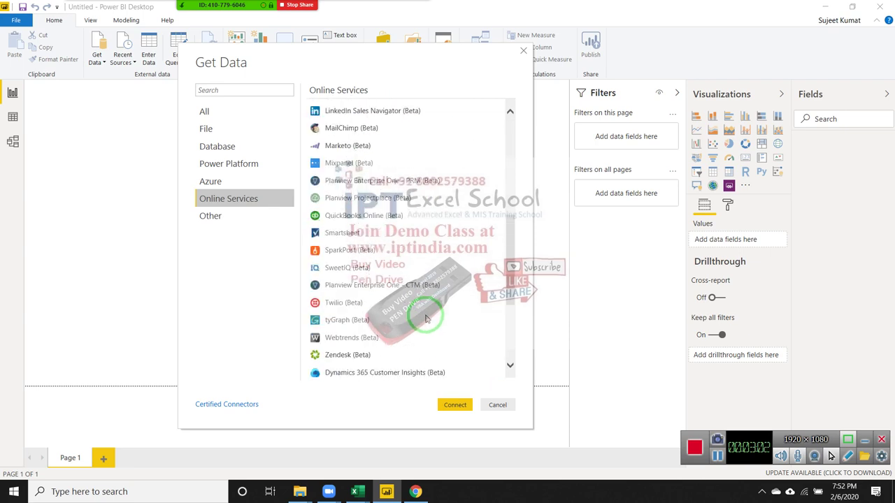
click(216, 221)
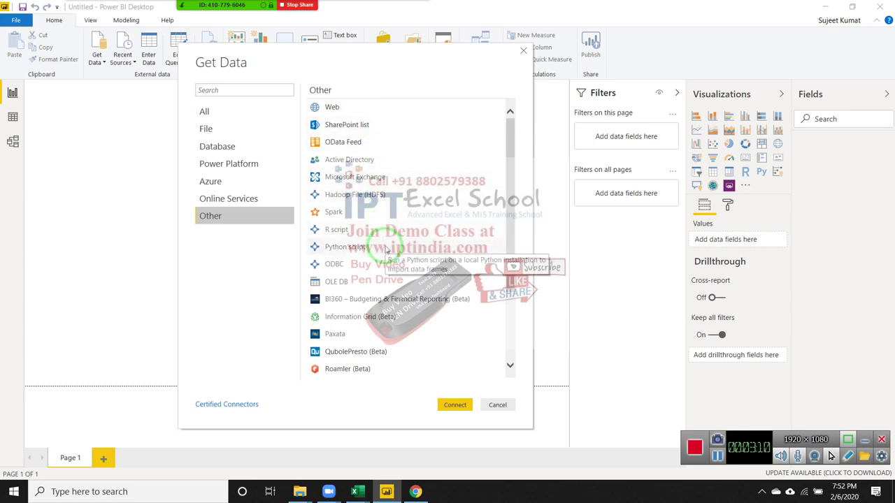
Scroll the Other connectors and select Blank Query
scroll(391, 295, down, 3)
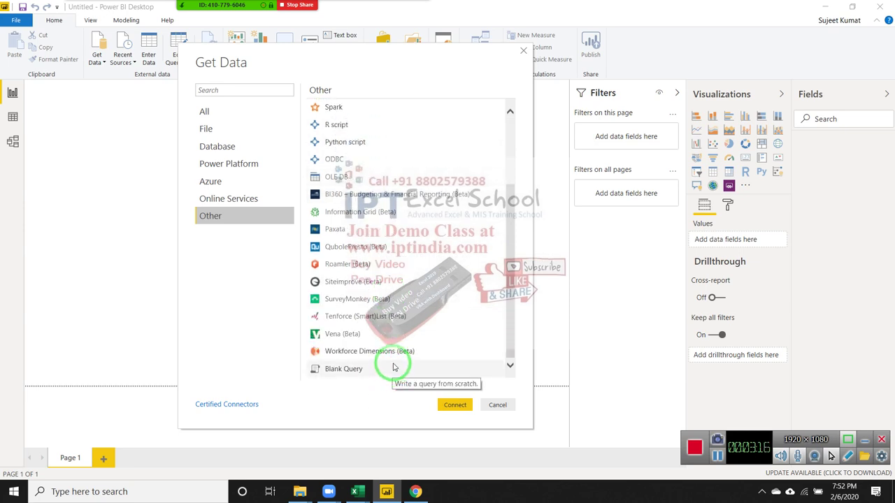
click(388, 370)
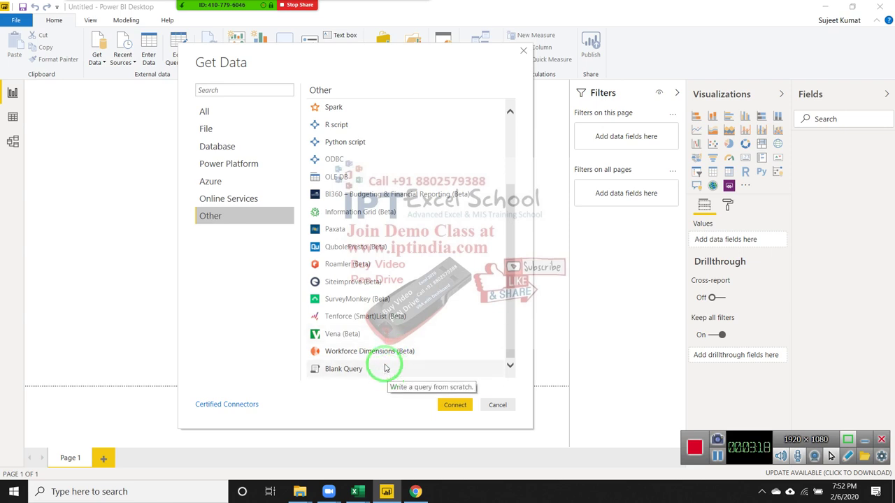
scroll(380, 326, up, 1)
scroll(382, 325, down, 2)
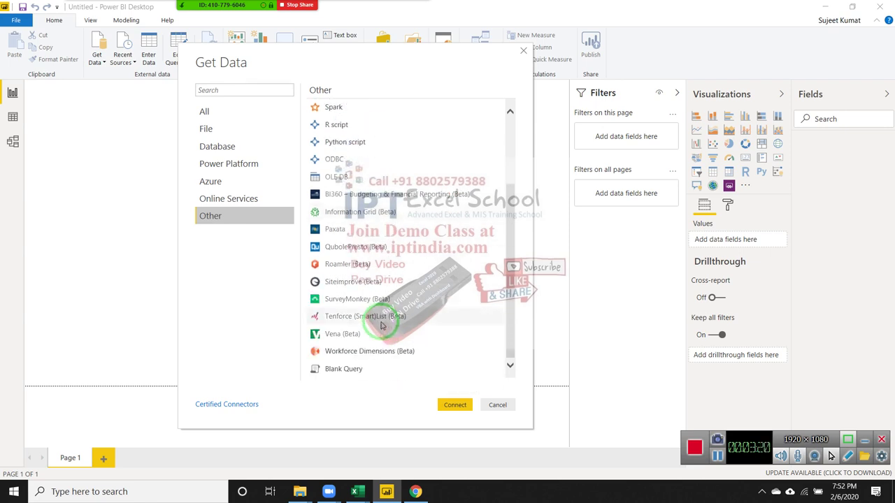
scroll(382, 325, up, 2)
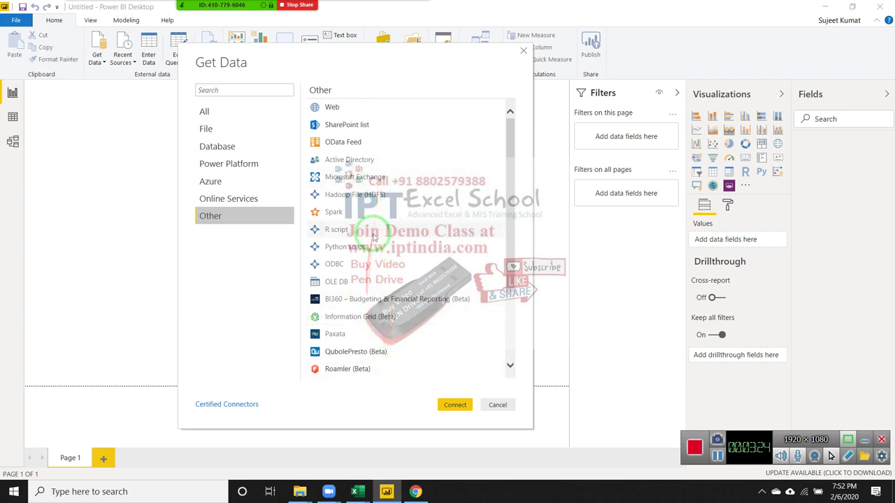
Cycle through the Database, Power Platform, Azure, Other and Online Services categories, ending on File
click(235, 133)
click(236, 147)
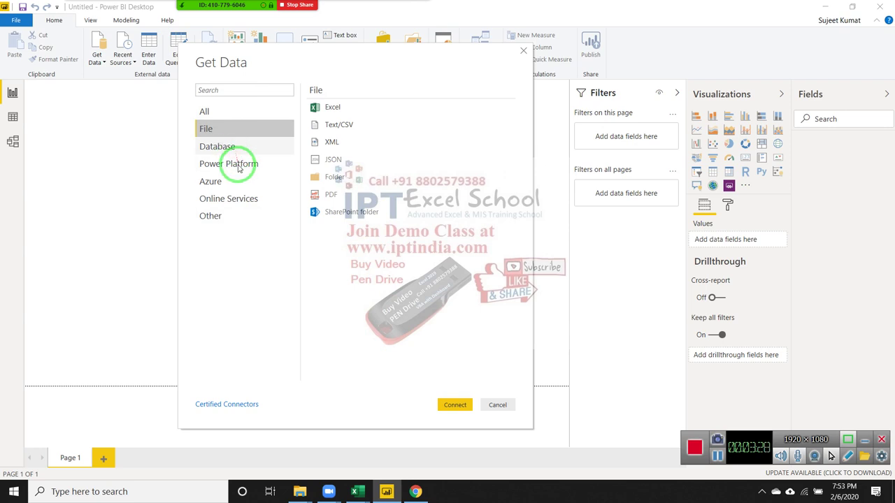
click(238, 164)
click(236, 182)
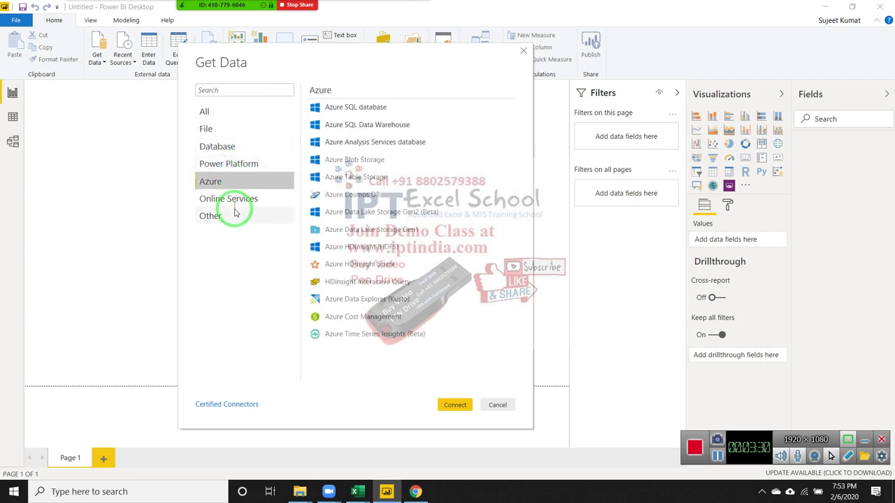
click(236, 215)
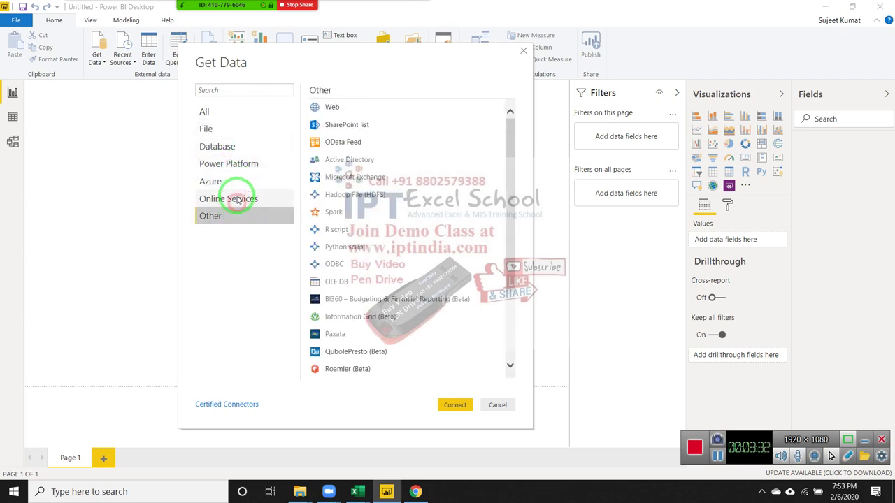
click(237, 194)
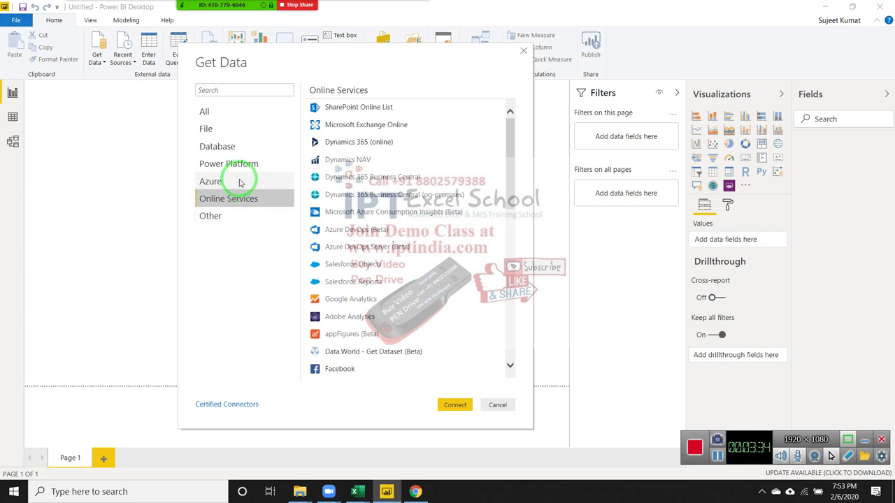
click(240, 132)
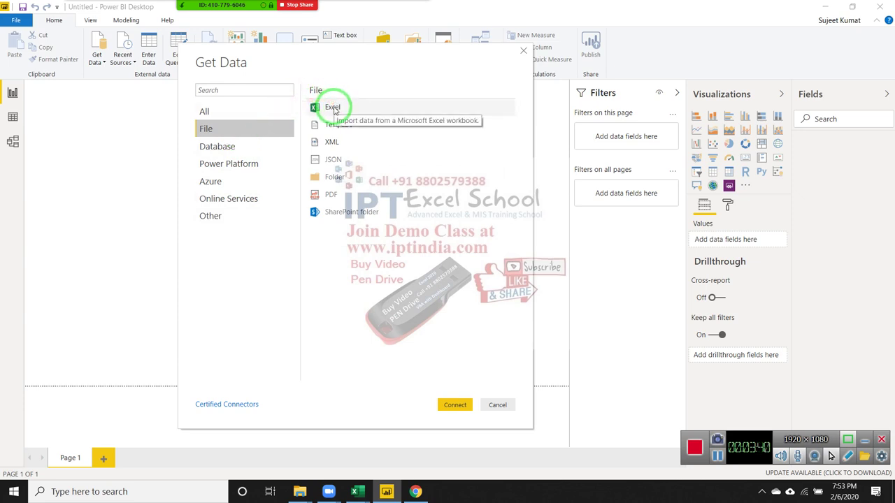
Connect via Text/CSV and open the Data text file from Desktop > New folder
click(339, 126)
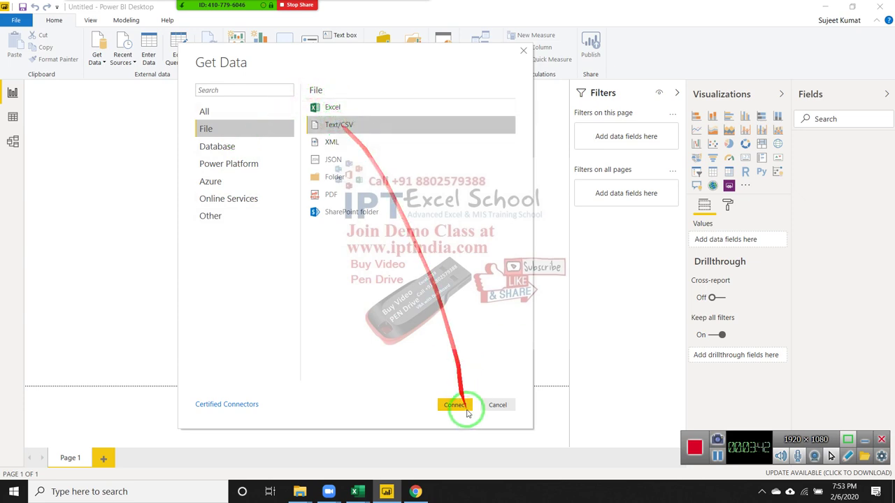
click(456, 407)
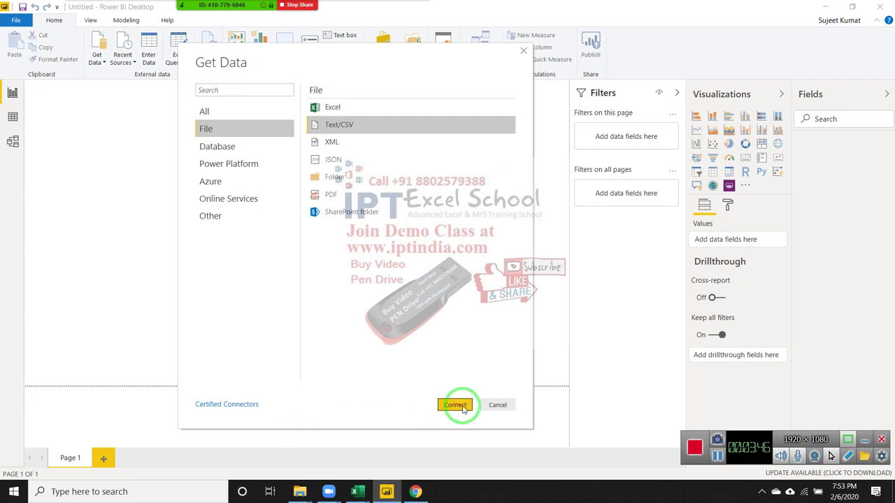
click(456, 407)
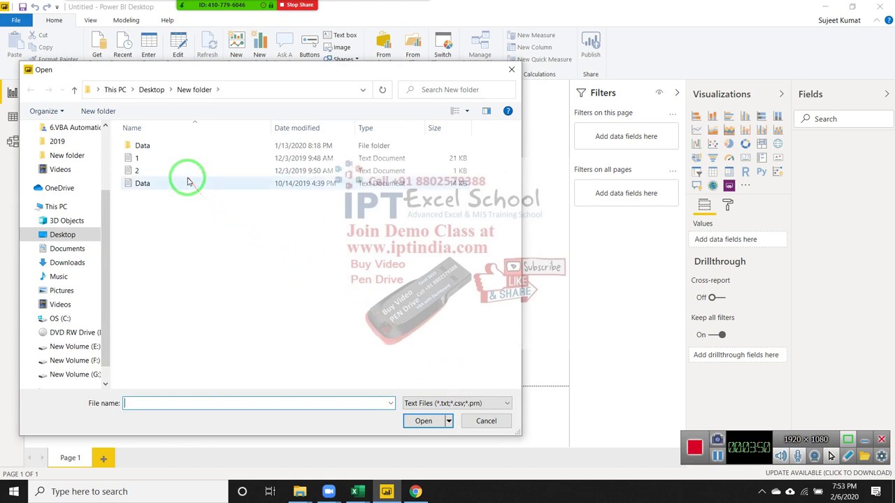
click(184, 183)
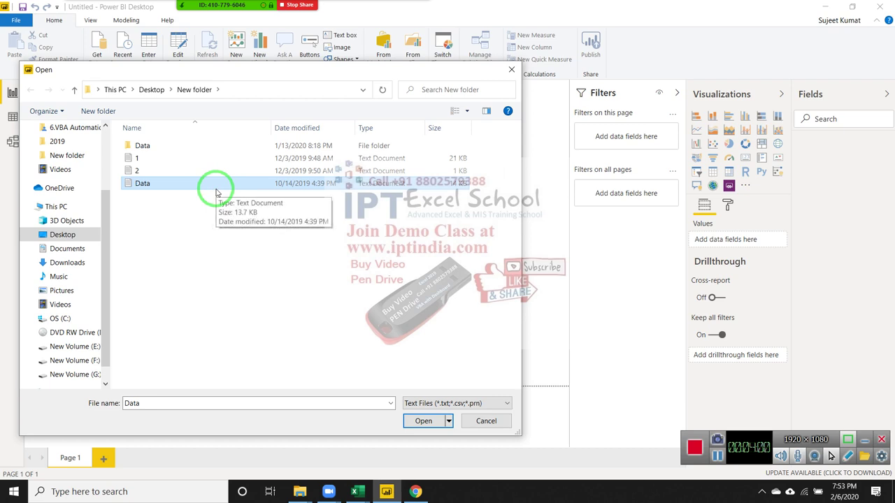
double_click(216, 191)
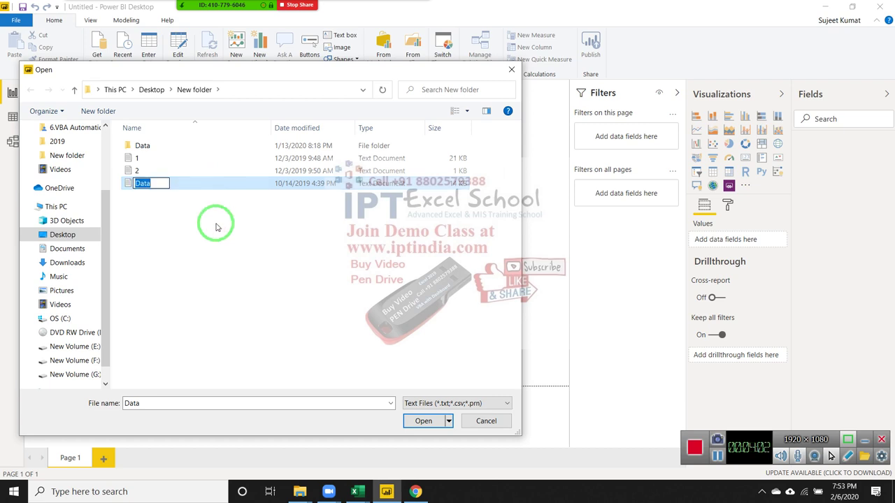
key(Escape)
drag(215, 190, 469, 444)
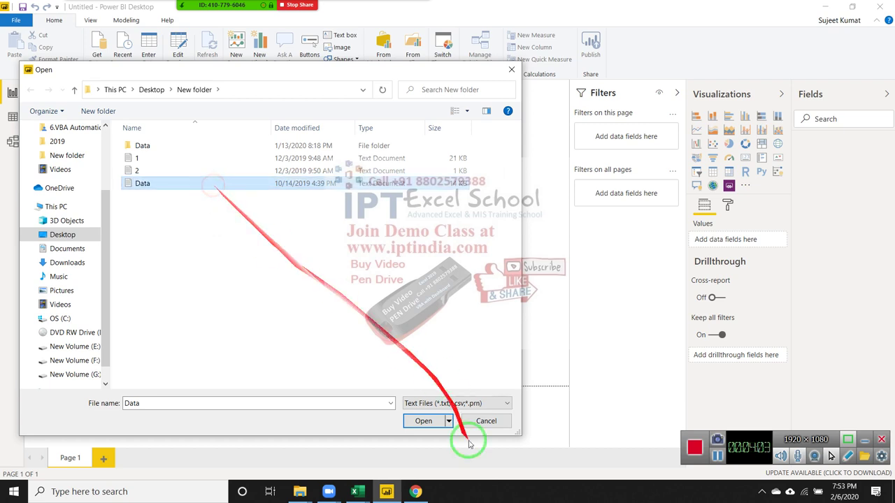
click(423, 420)
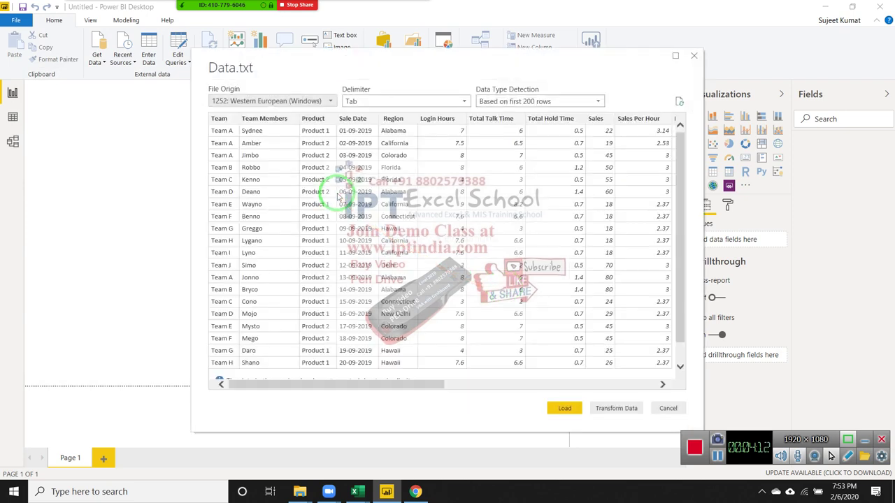
Scroll the Data.txt preview down and back up to inspect its Team, Product and Sales rows
scroll(370, 319, down, 2)
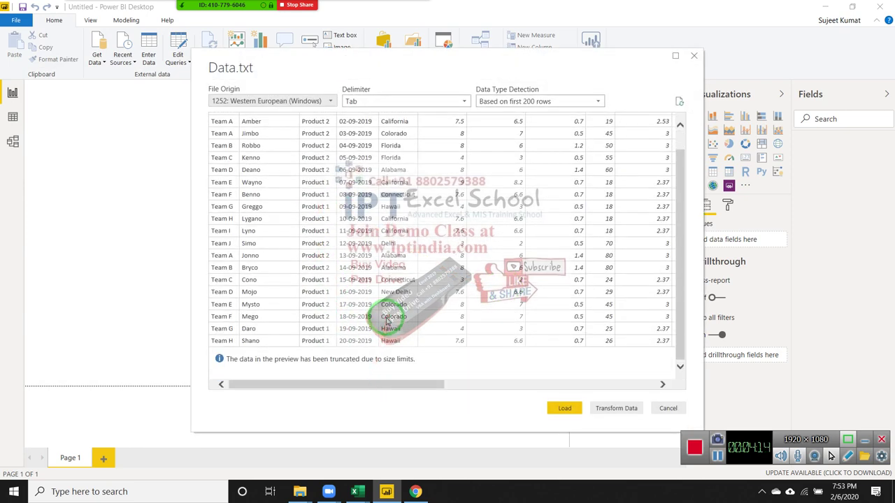
scroll(386, 310, up, 2)
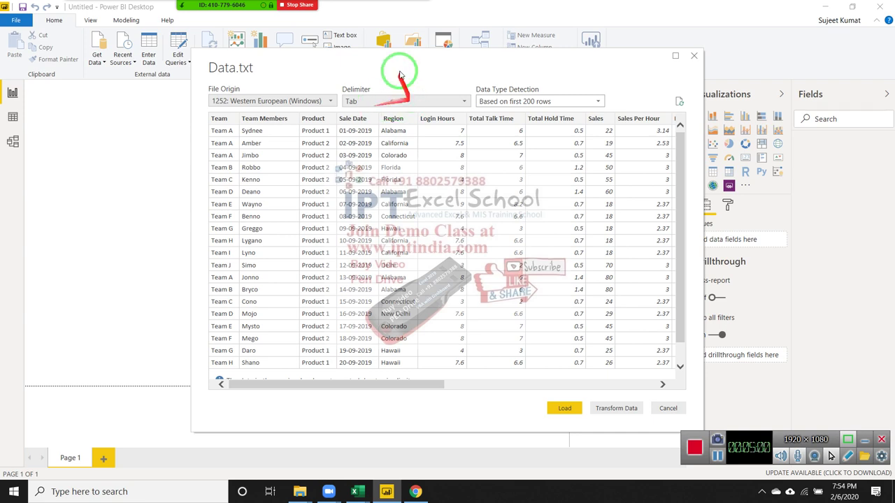
drag(365, 46, 374, 139)
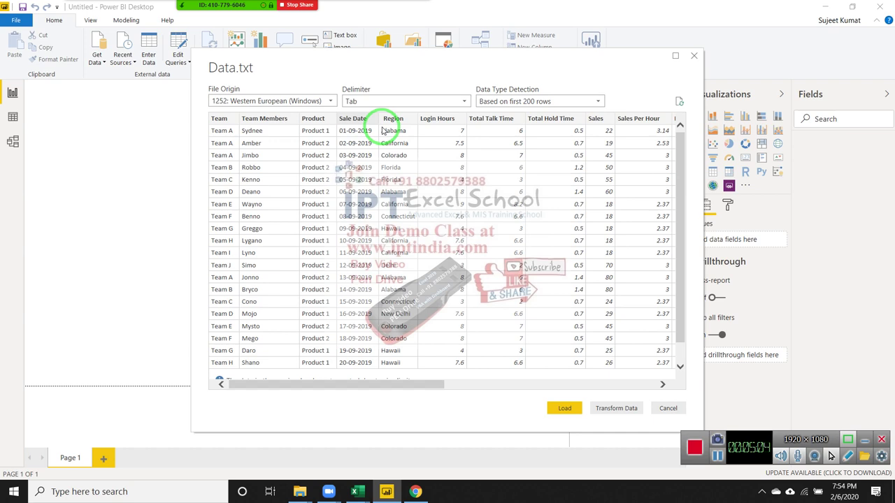
click(348, 105)
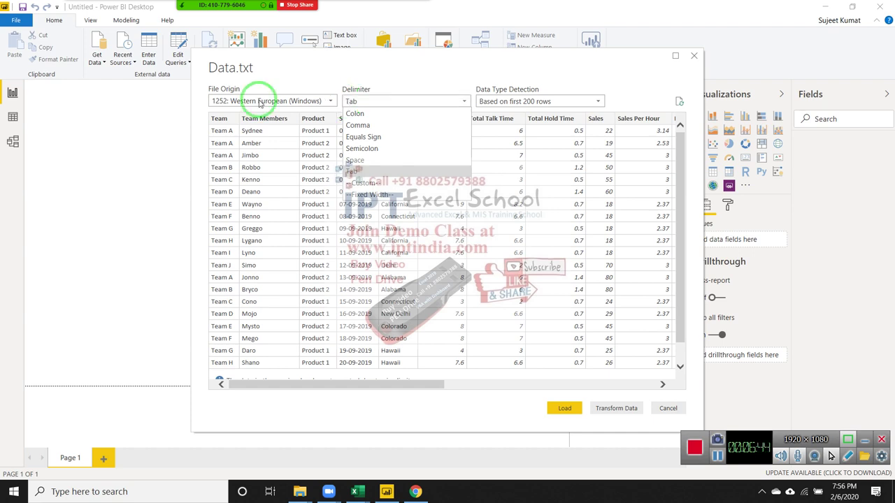
mouse_move(232, 5)
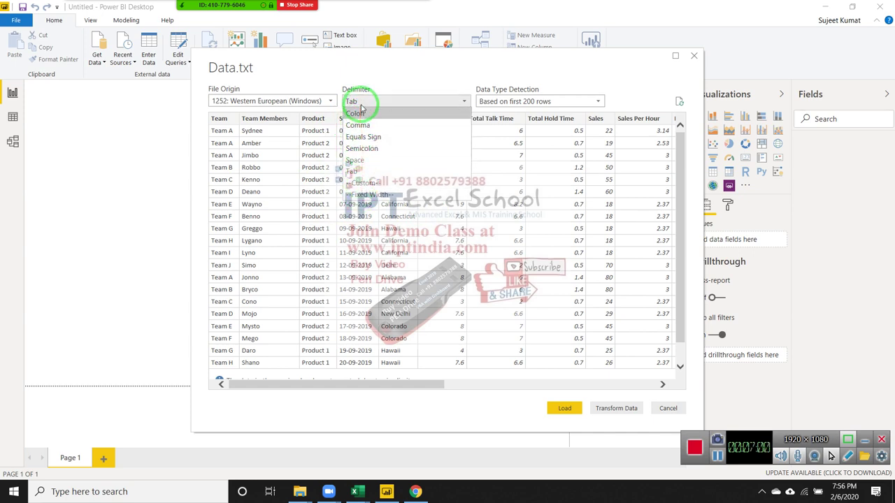
click(412, 74)
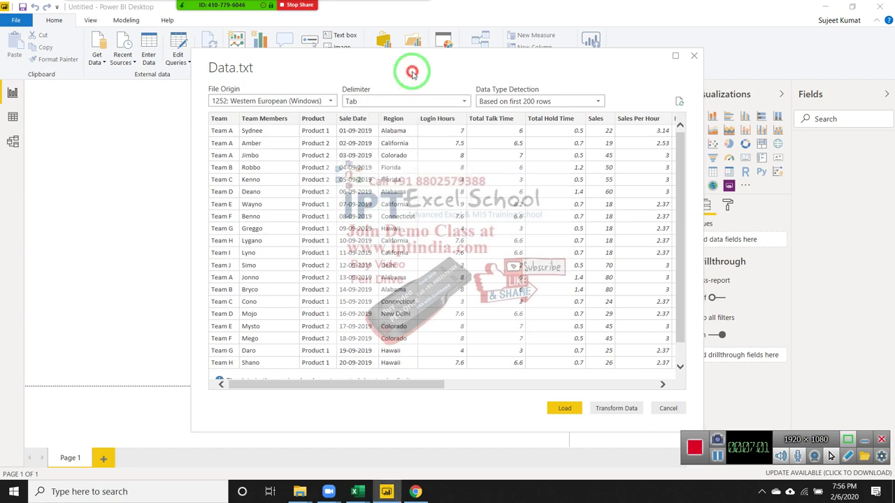
Set Data Type Detection for Data.txt to 'Based on entire dataset'
click(492, 105)
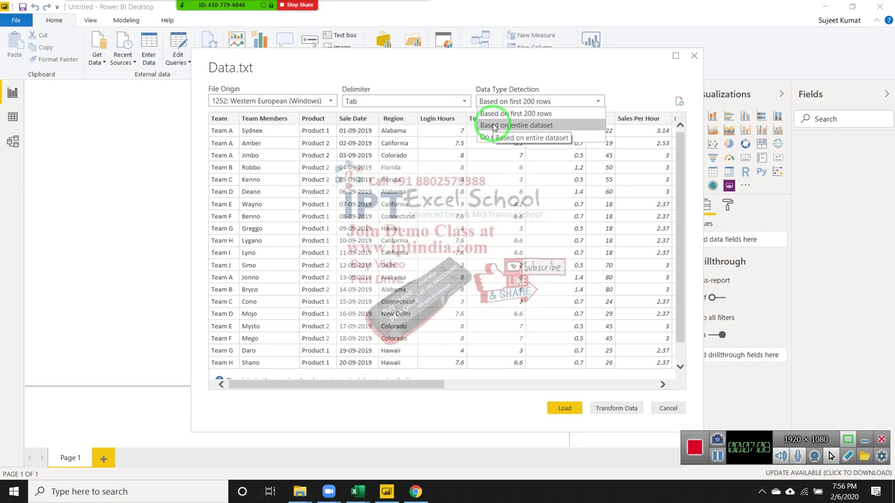
click(486, 231)
scroll(681, 209, down, 2)
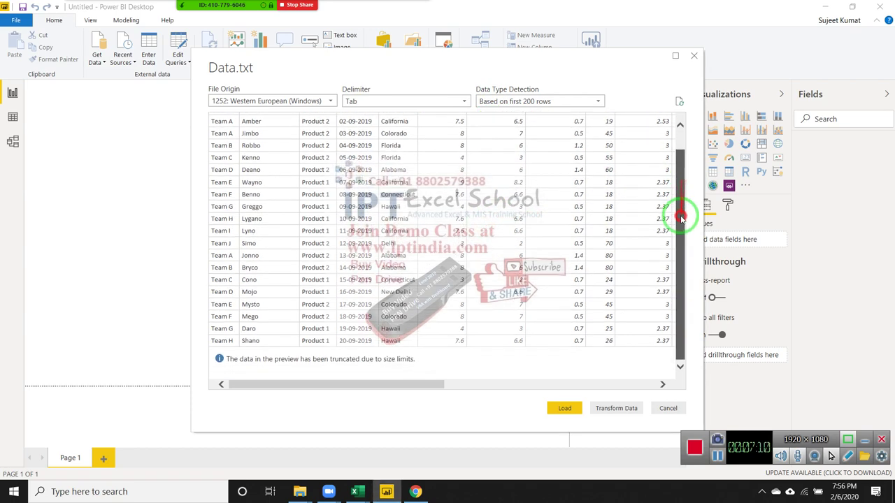
scroll(682, 238, up, 2)
click(557, 94)
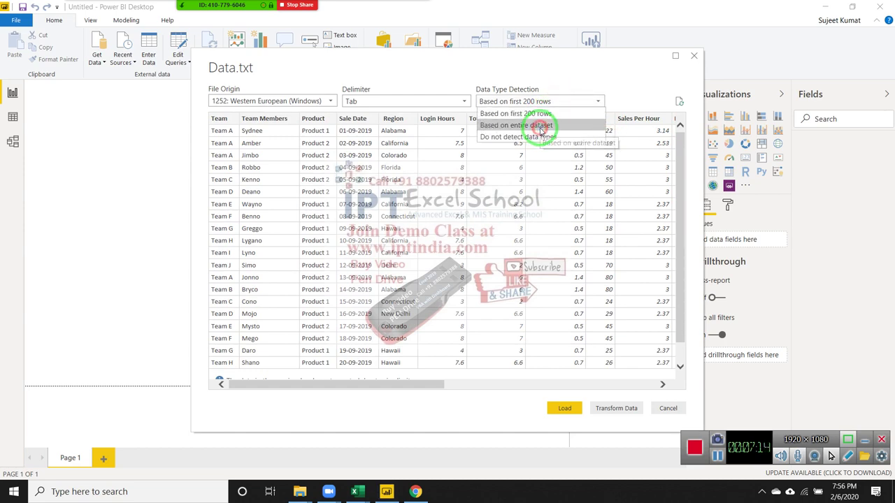
click(539, 129)
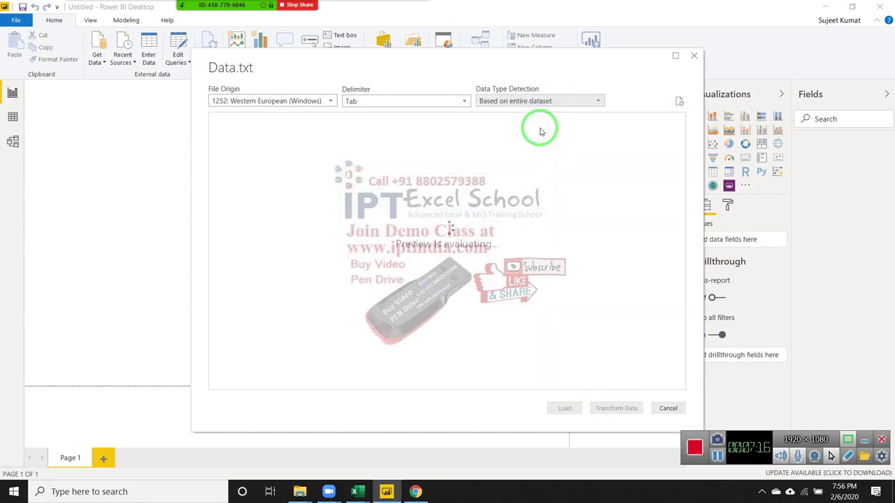
mouse_move(683, 143)
mouse_down()
mouse_move(691, 339)
mouse_move(645, 105)
mouse_up()
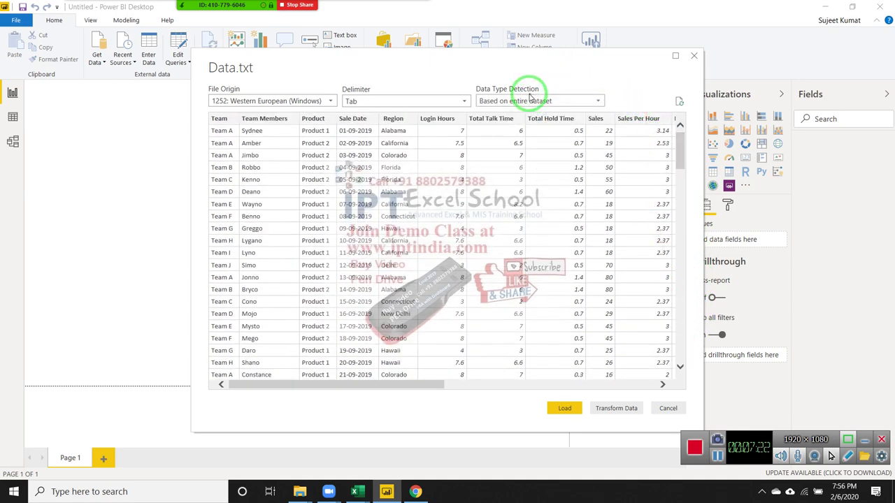
Load the Data table, check its 131 rows in Data view, and return to Report view
click(573, 414)
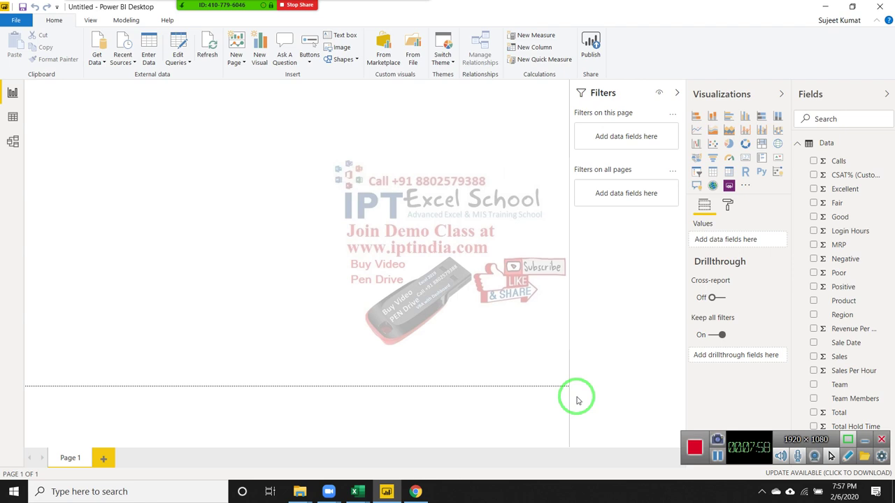
click(13, 93)
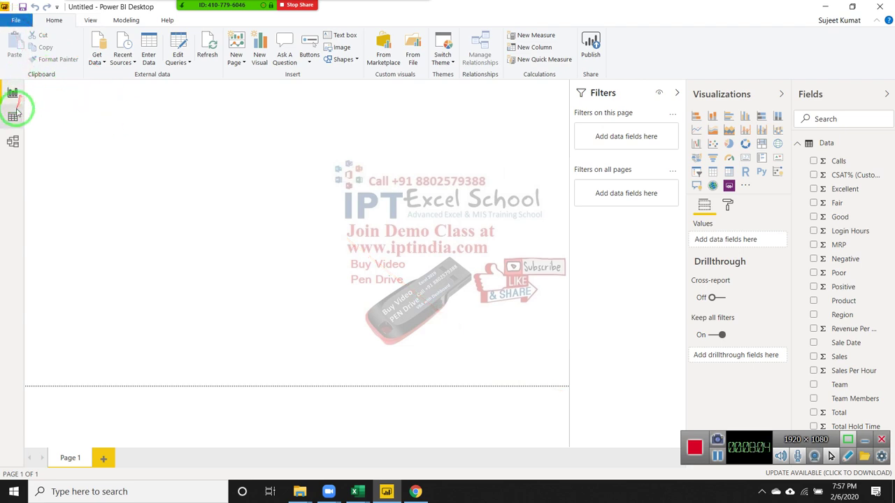
click(13, 117)
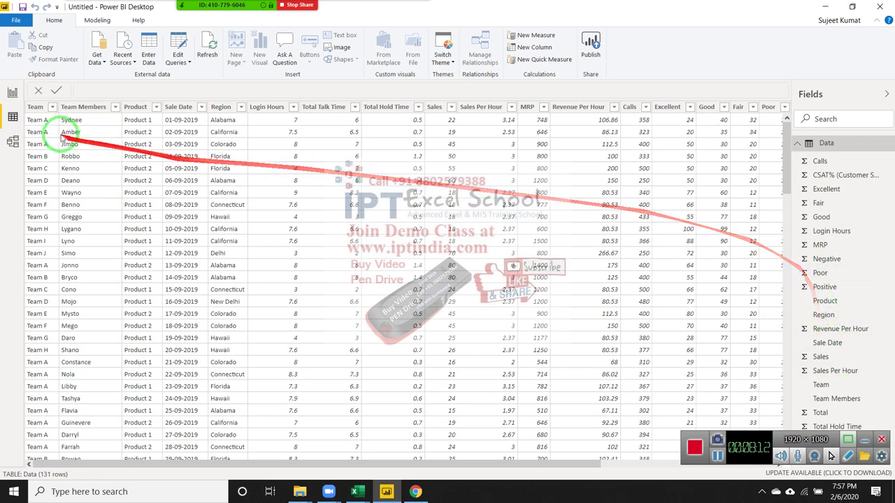
click(13, 94)
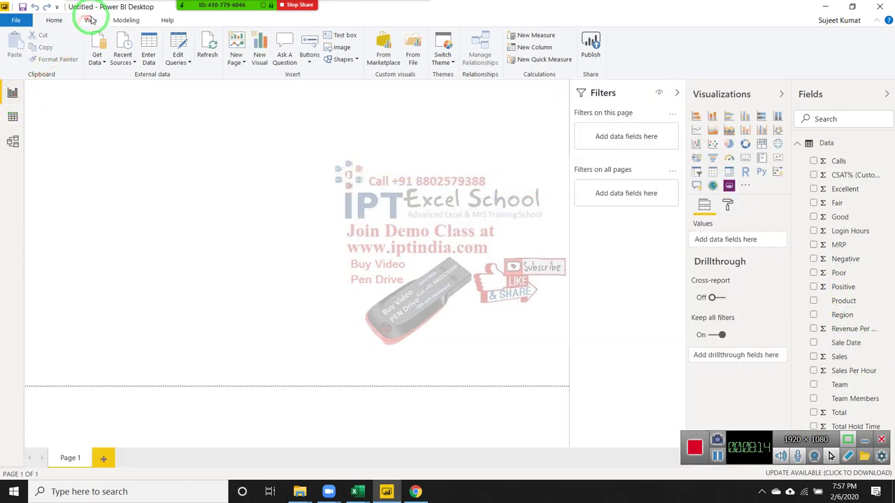
Reopen Get Data > More... and choose the File category to list Excel, Text/CSV and XML
click(100, 55)
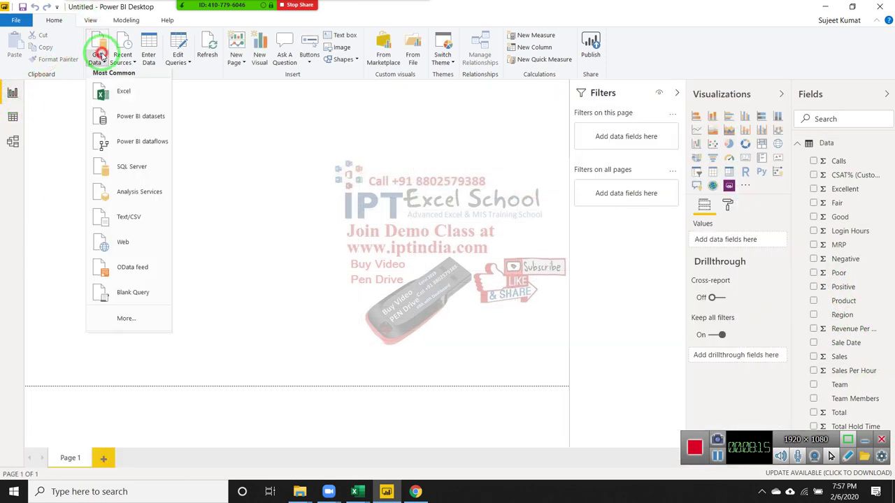
click(140, 313)
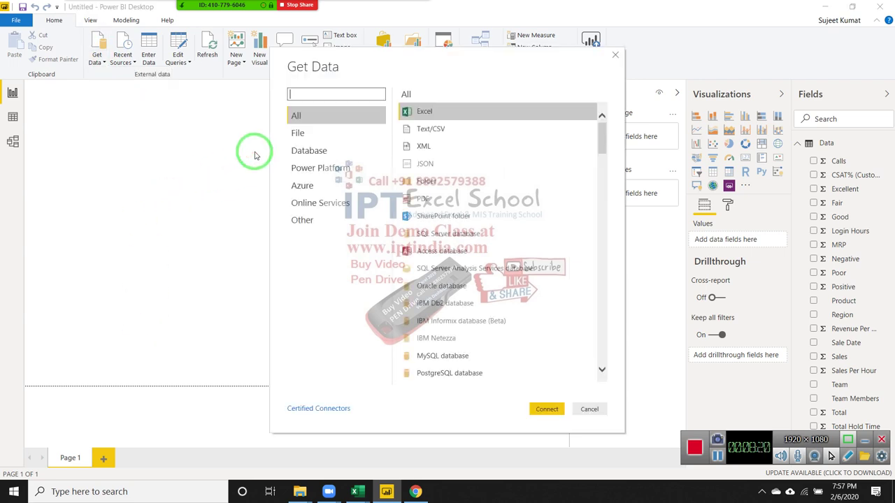
click(314, 132)
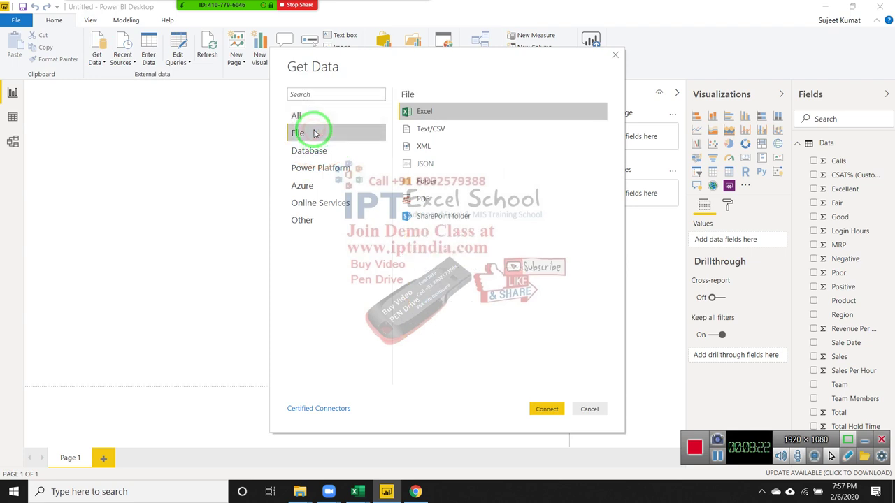
Choose the XML connector to browse New folder's XML files, resume_w_xsl and x
click(424, 153)
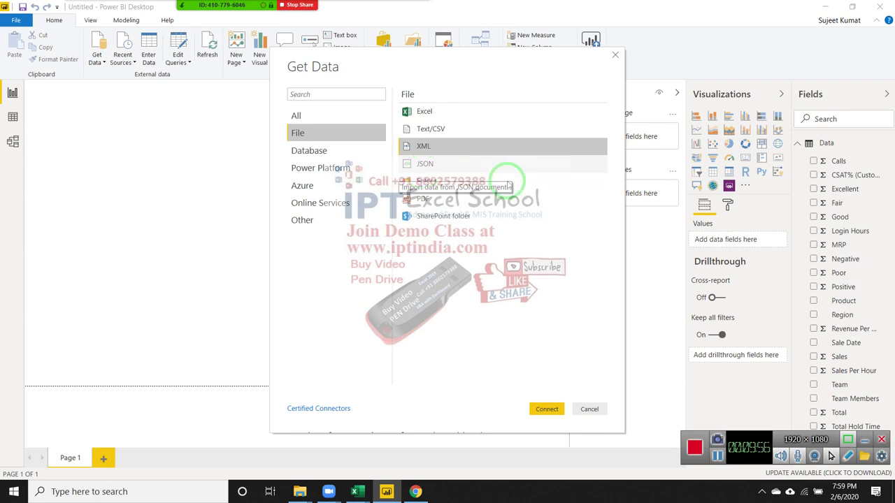
click(547, 410)
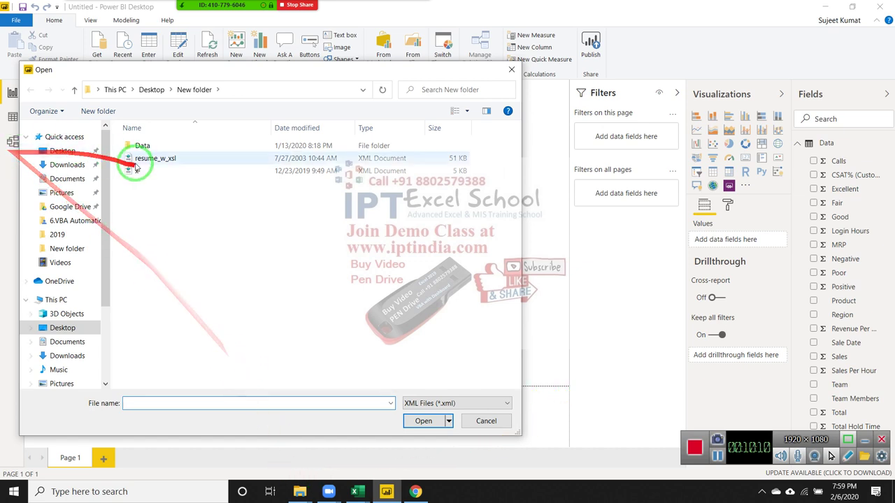
Open the XML file x from New folder, then switch over to the Excel workbook
click(137, 177)
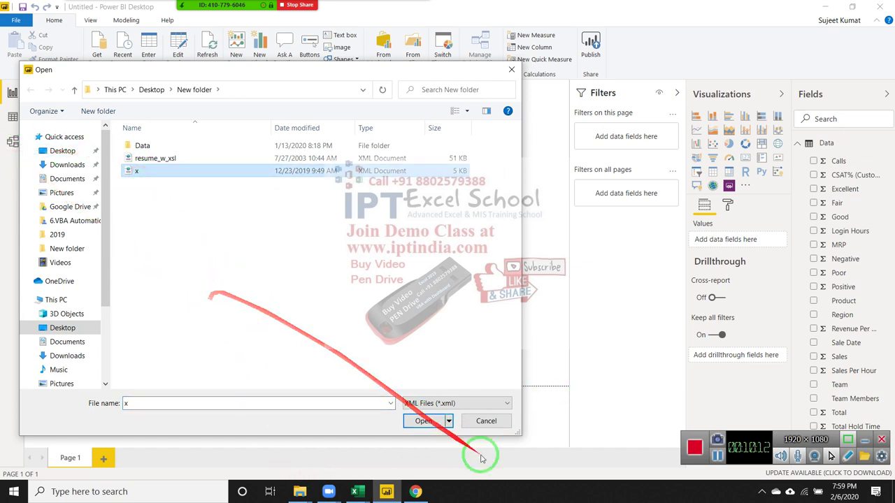
click(425, 421)
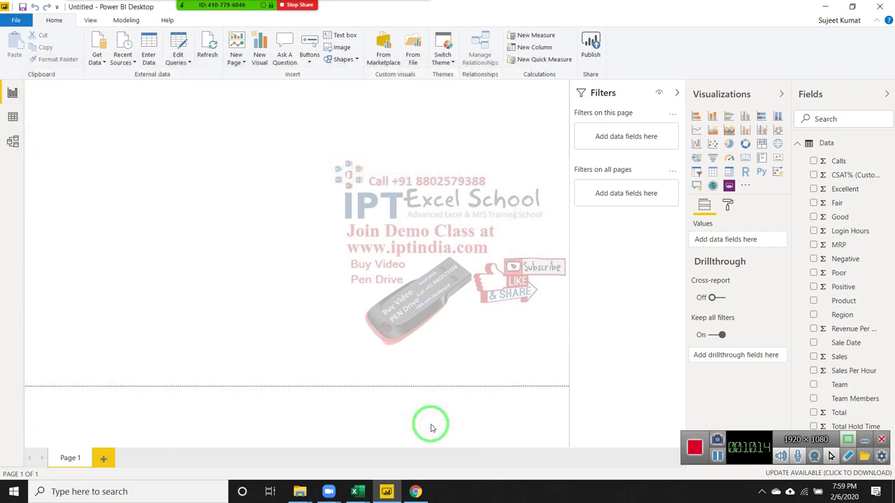
mouse_move(358, 487)
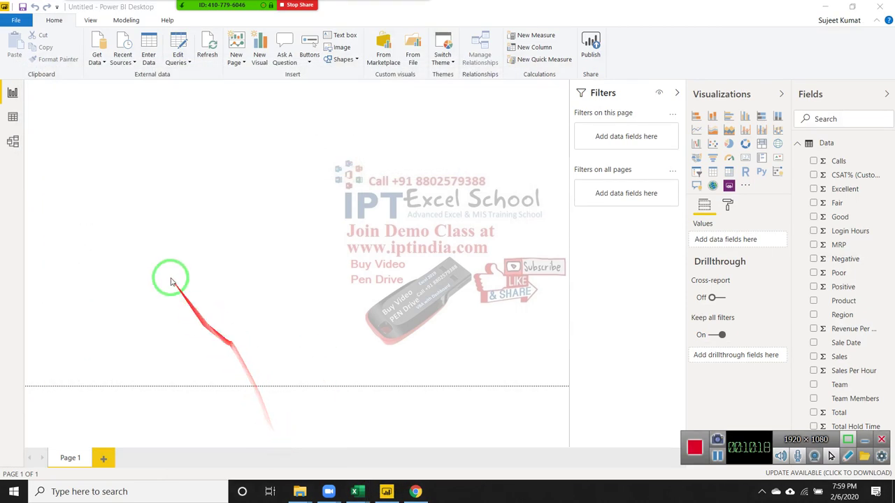
key(alt+Tab)
Bring the Excel workbook forward and select cell C124 on sheet D2
click(111, 183)
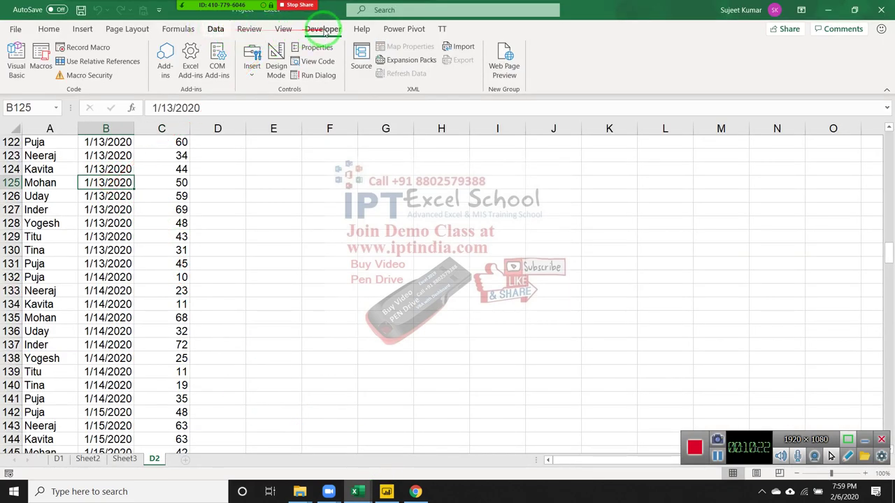
drag(324, 32, 273, 128)
drag(212, 154, 168, 105)
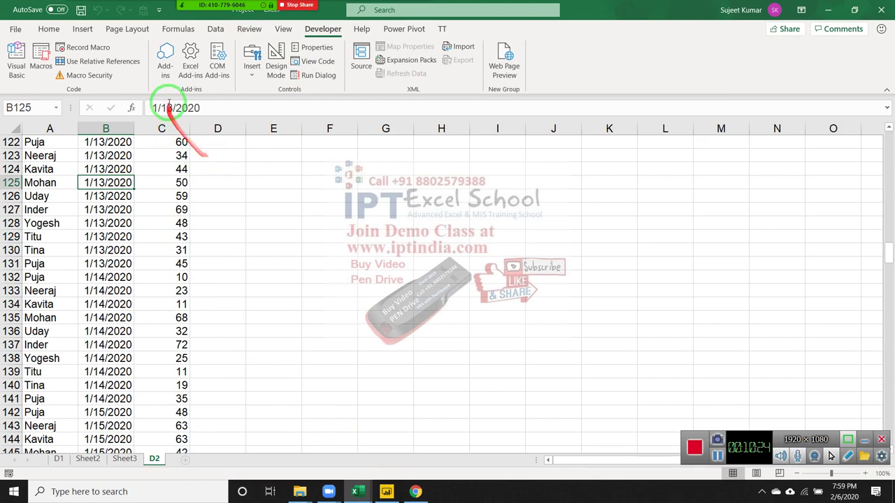
click(162, 169)
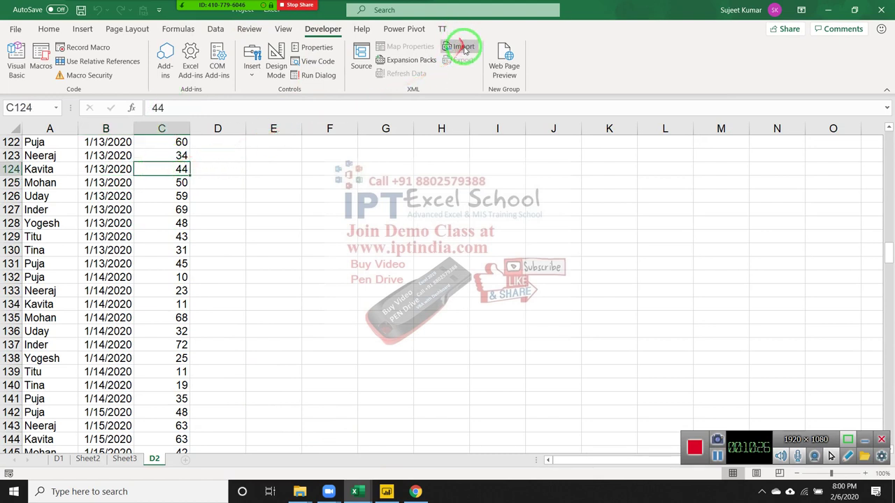
drag(426, 79, 444, 59)
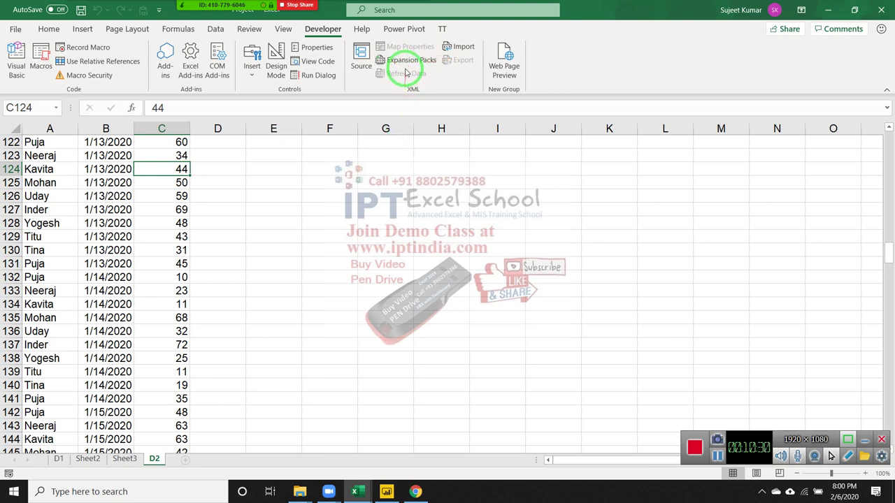
Open the XML Source pane and check the XML Maps list, which is empty
click(361, 59)
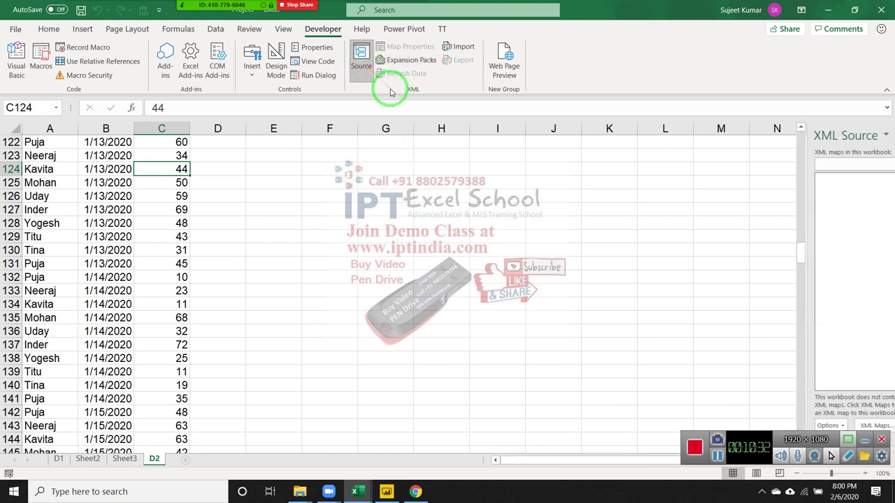
drag(401, 89, 881, 166)
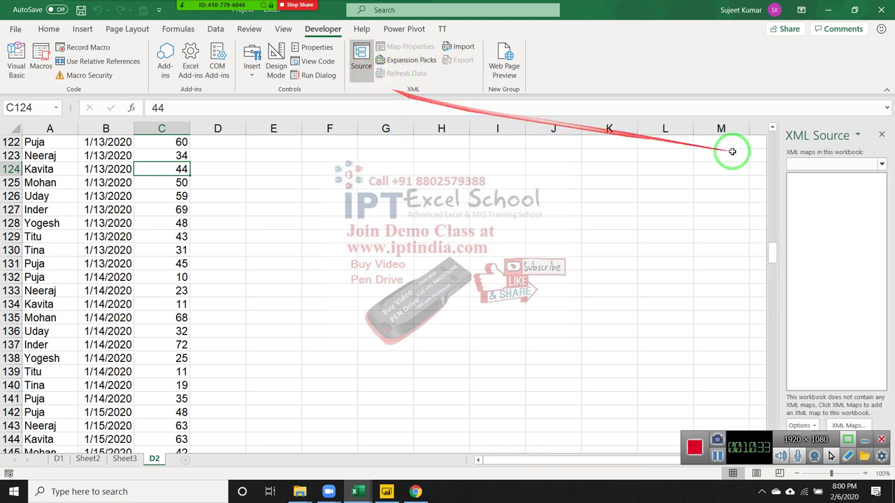
click(880, 165)
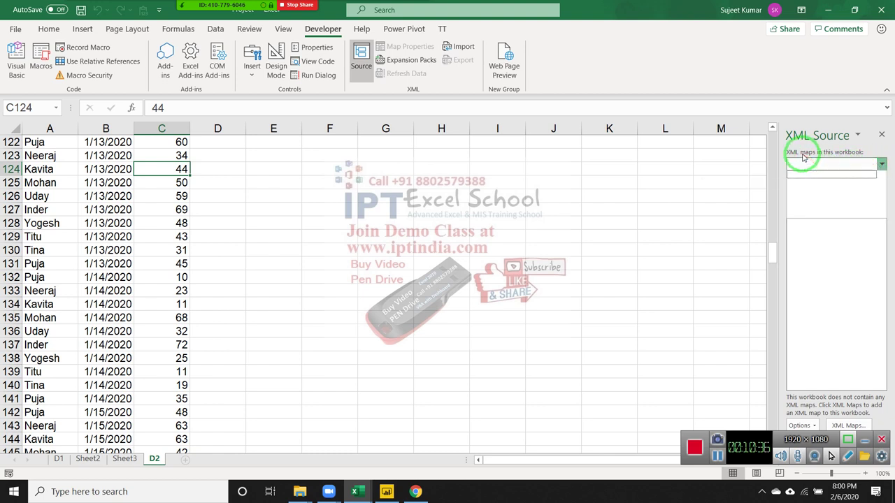
drag(801, 178, 819, 301)
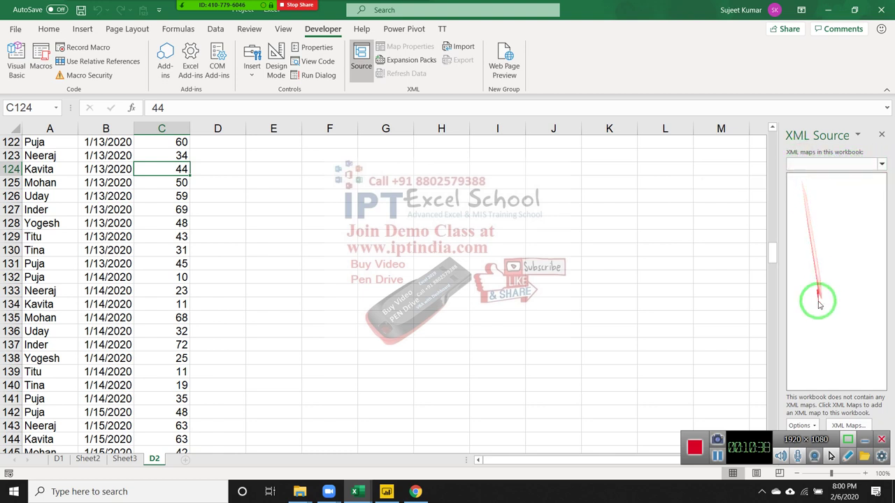
click(861, 426)
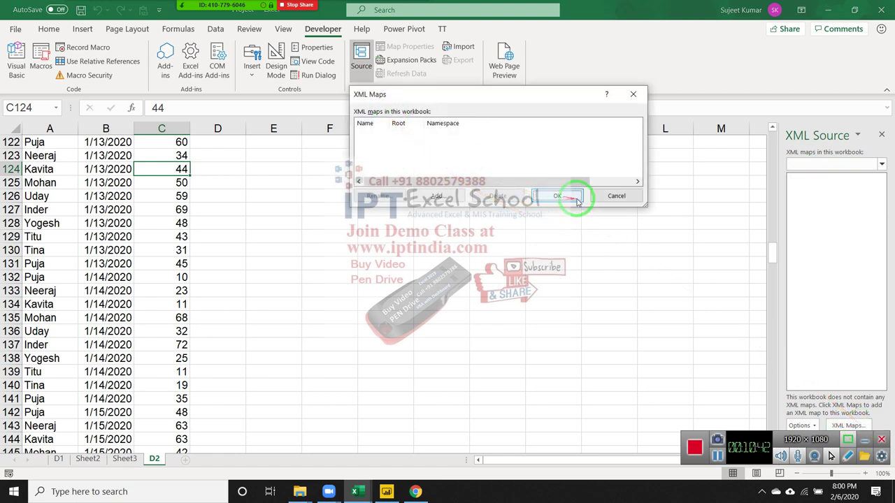
click(577, 200)
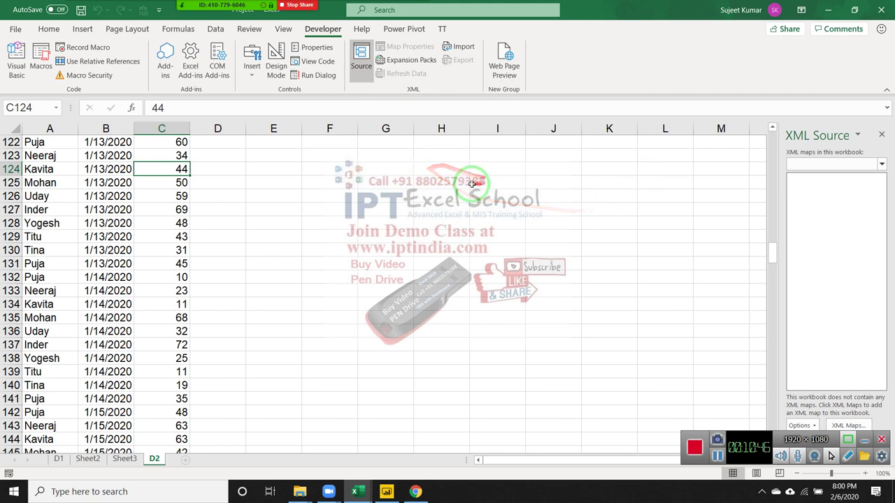
Select cell I125, hide the XML Source pane and return to Power BI
click(496, 182)
click(362, 68)
click(339, 169)
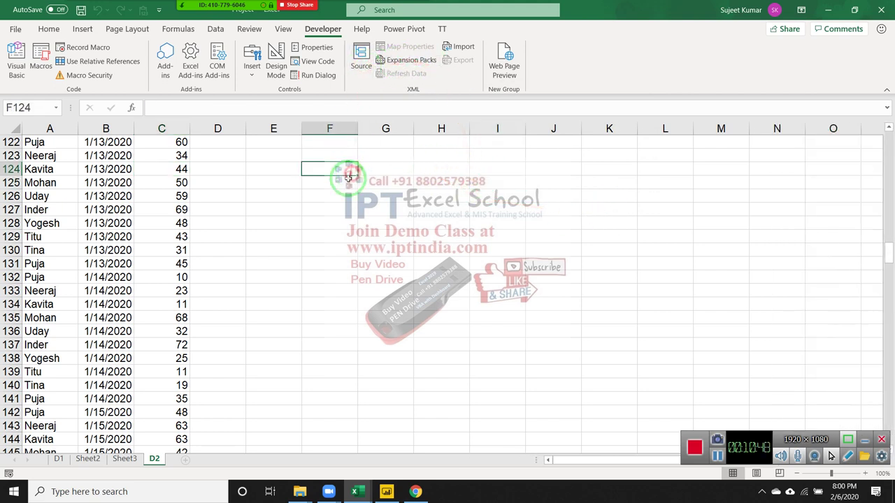
click(415, 491)
Load the book table from x.xml and check its fields in the Fields pane
click(387, 491)
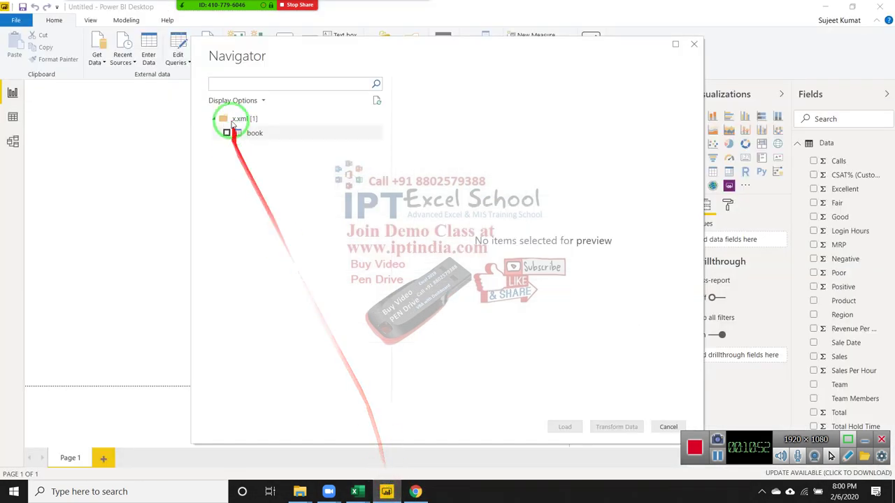
click(227, 133)
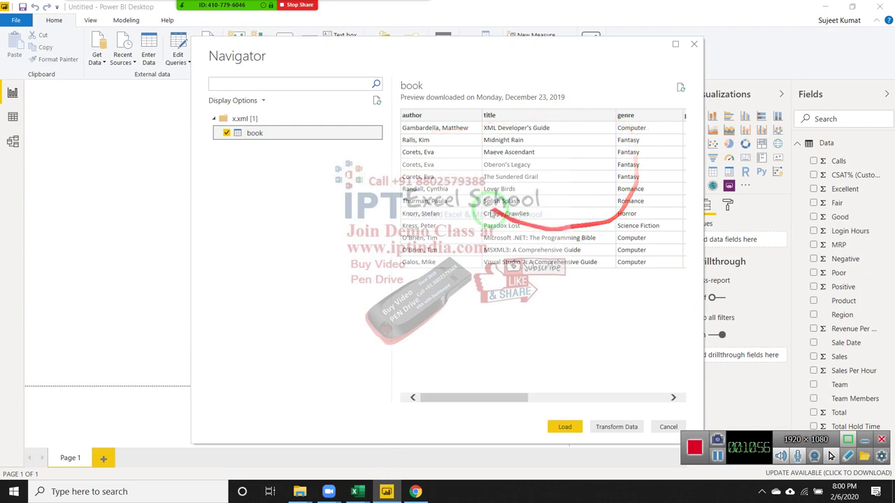
click(564, 427)
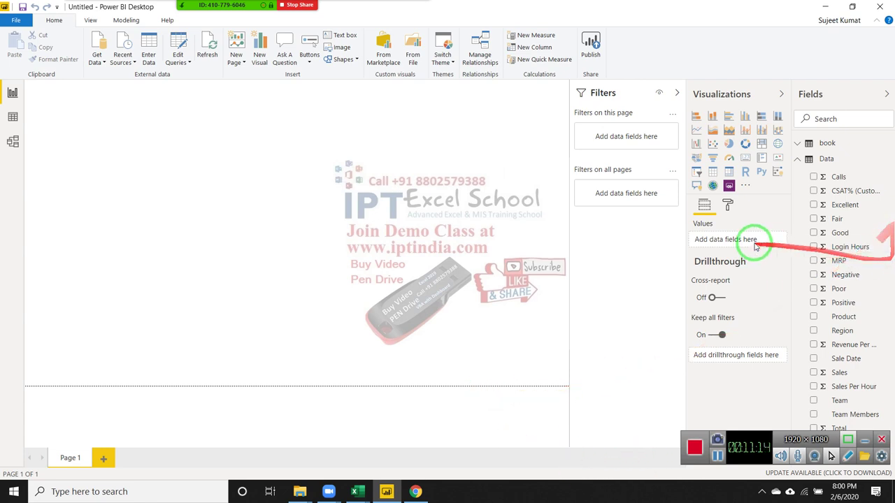
click(810, 160)
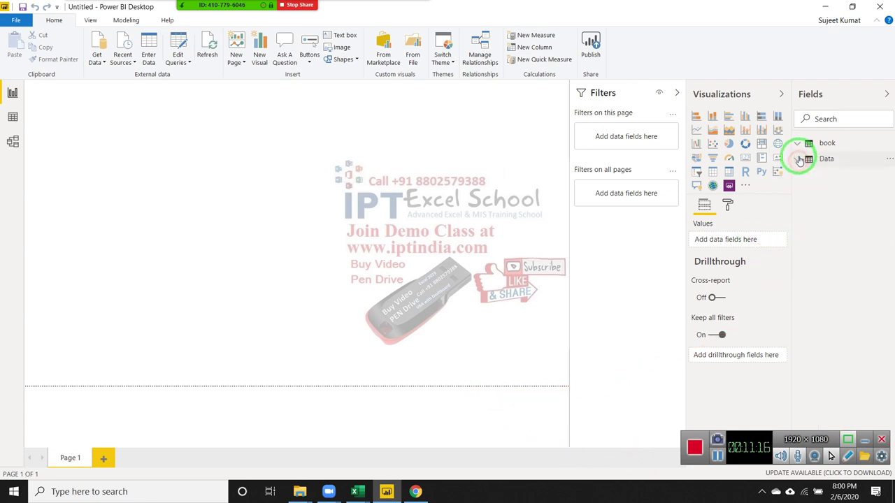
click(809, 143)
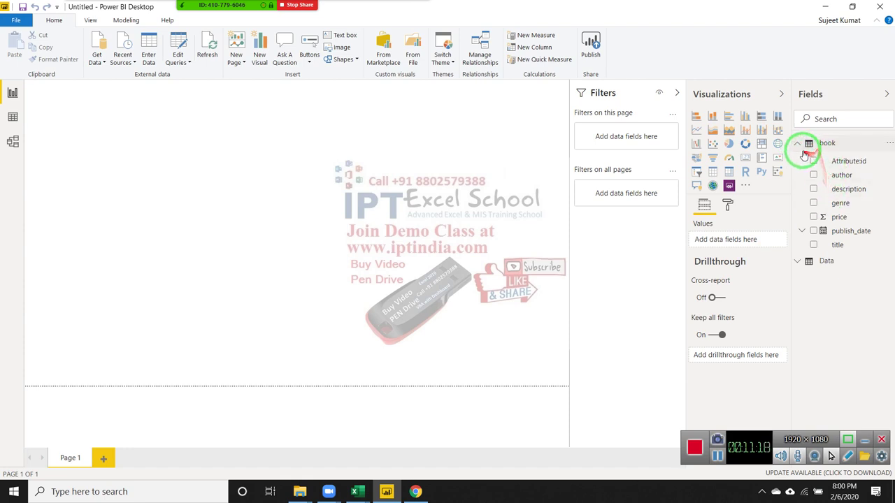
click(797, 143)
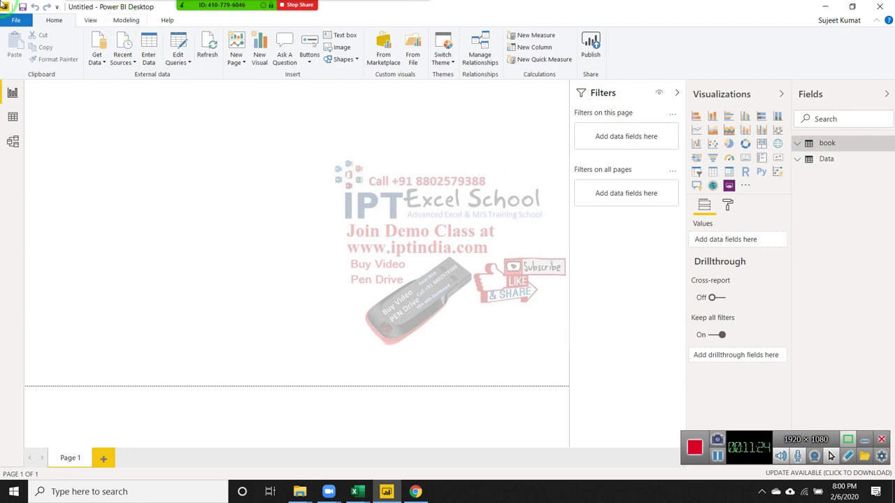
Choose the JSON connector from the full Get Data catalogue
click(93, 63)
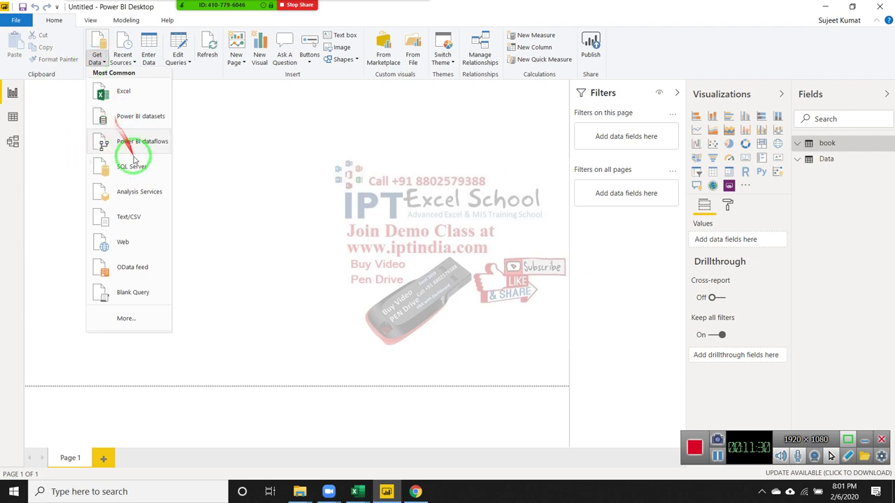
click(144, 308)
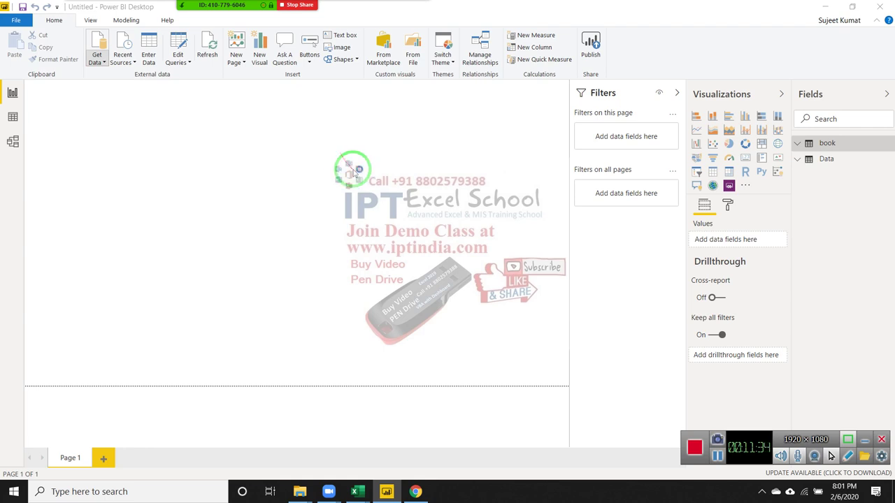
click(449, 153)
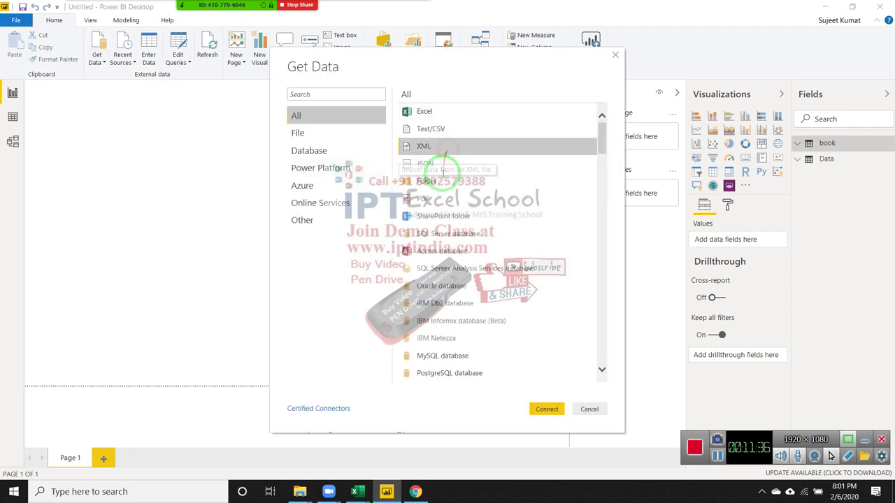
click(434, 171)
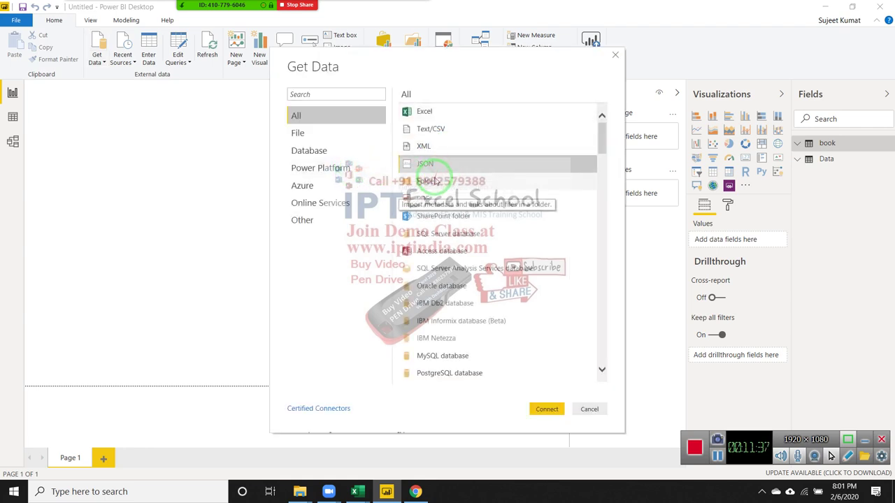
click(547, 410)
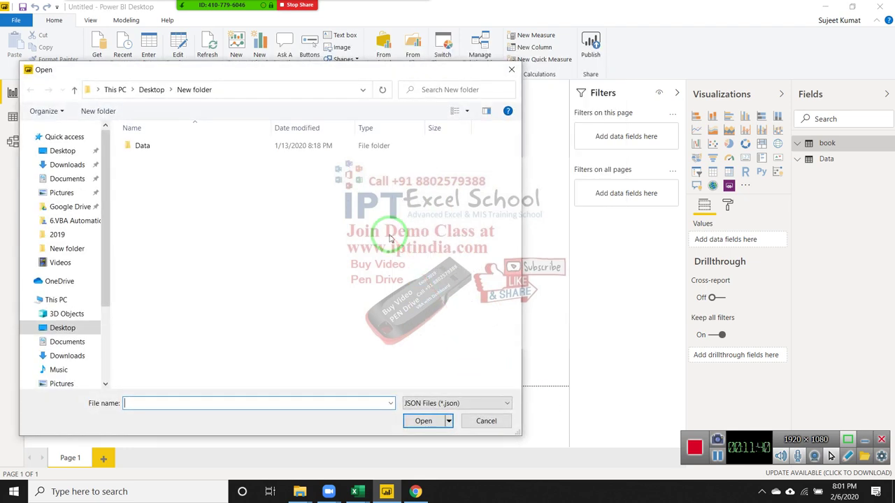
Open the example_1 JSON file from the Downloads folder
double_click(137, 146)
click(79, 179)
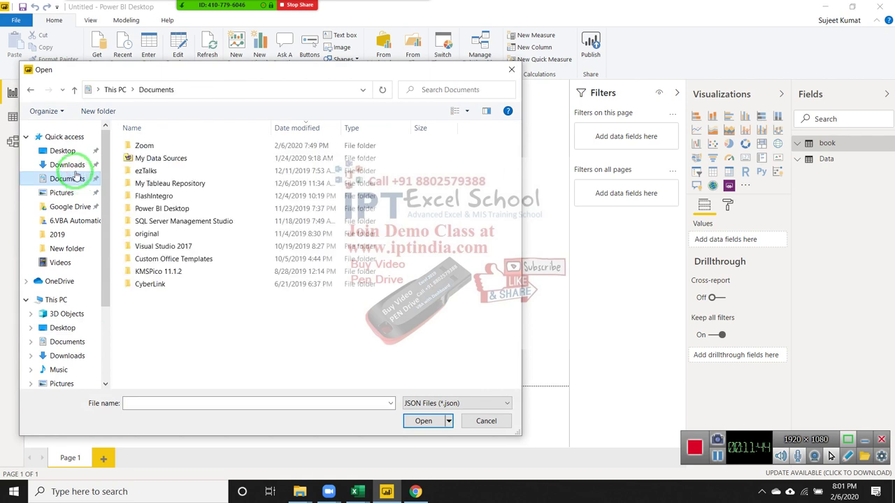
click(67, 165)
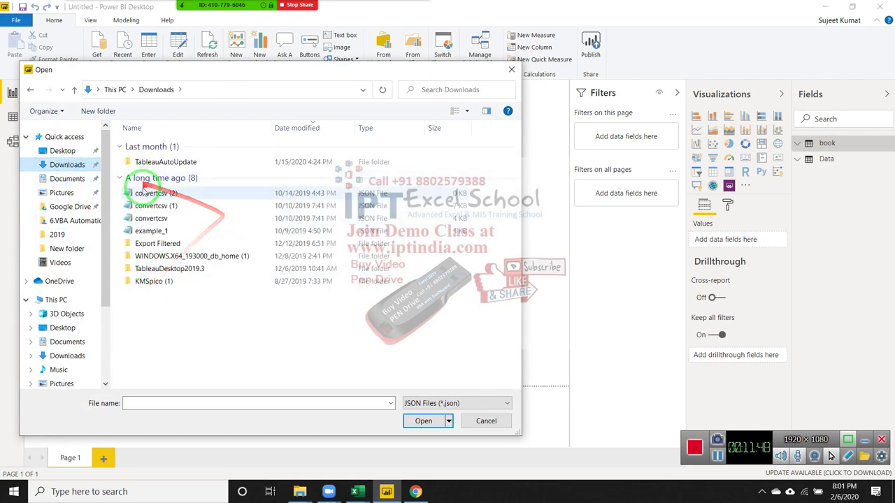
click(152, 231)
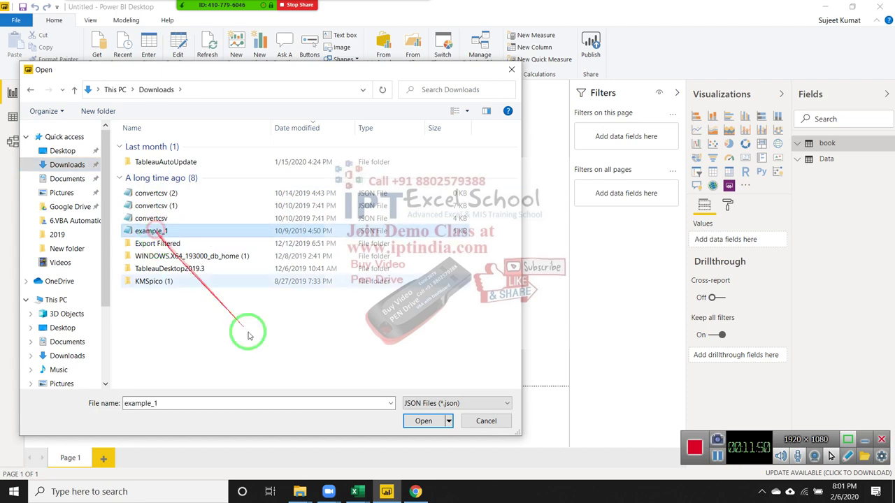
click(423, 421)
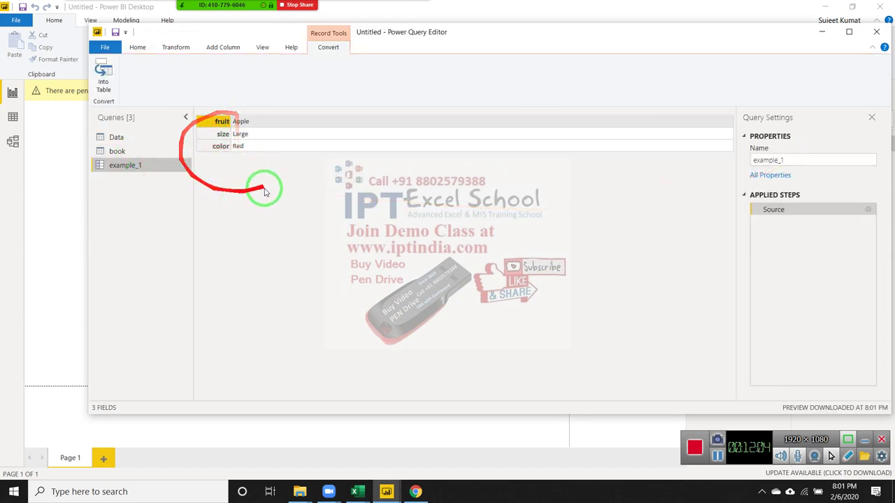
Review the example_1 record values Large and Red, then Close & Apply the query
click(265, 134)
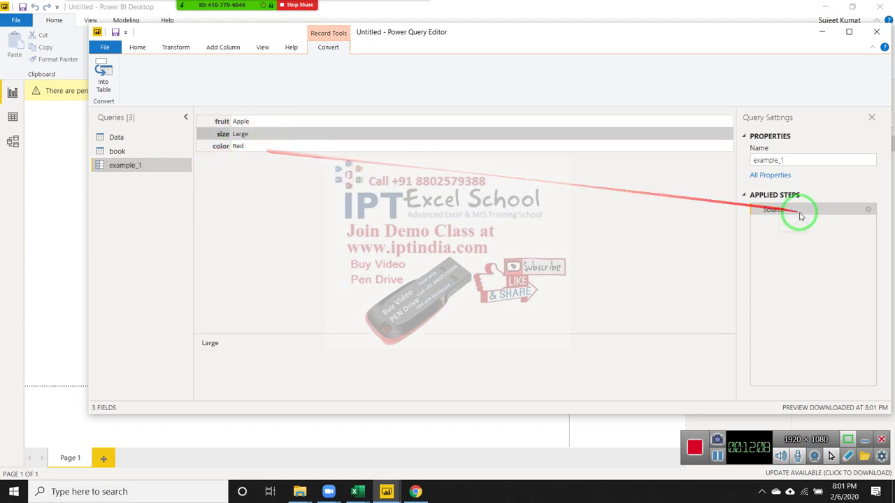
click(329, 146)
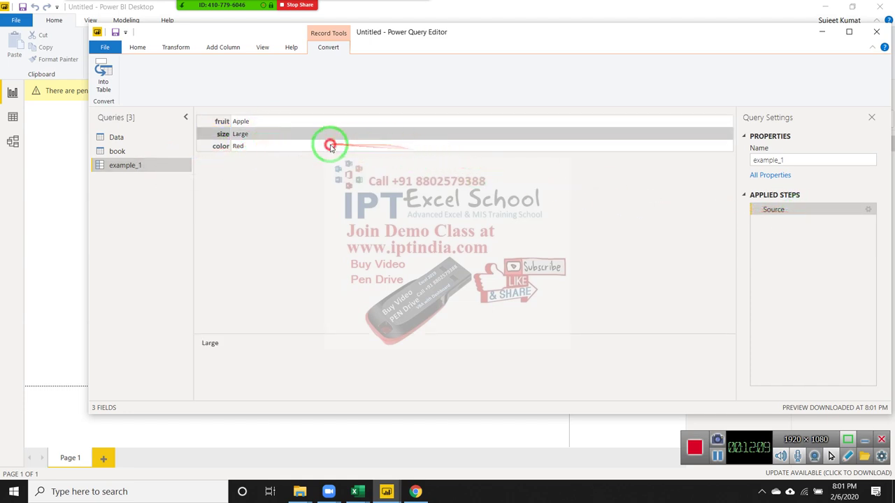
click(132, 164)
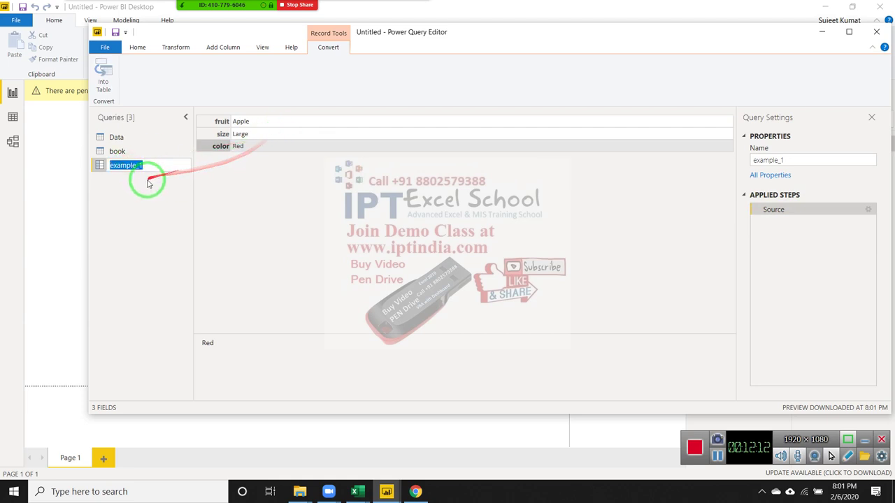
click(141, 165)
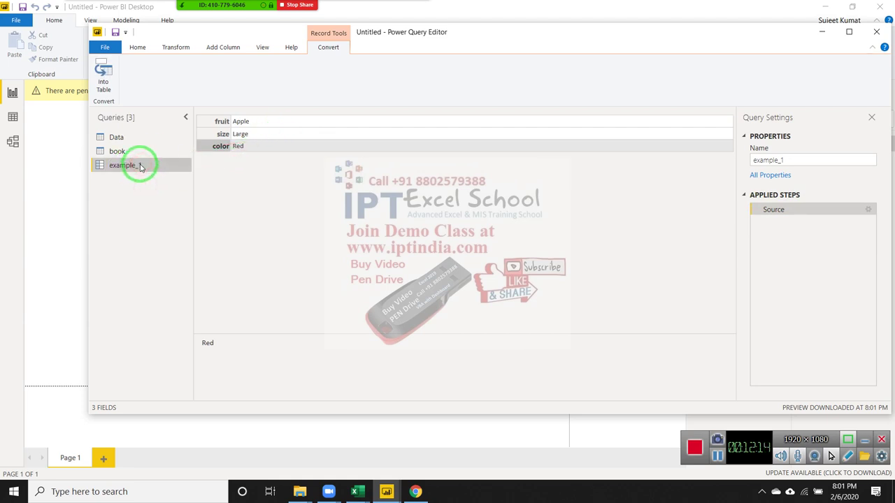
click(332, 48)
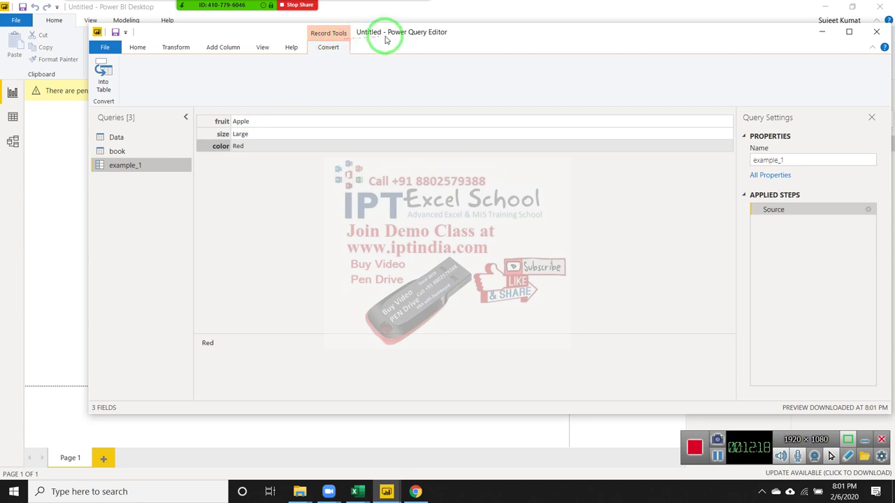
mouse_move(487, 38)
mouse_down()
mouse_move(394, 35)
mouse_move(496, 39)
mouse_up()
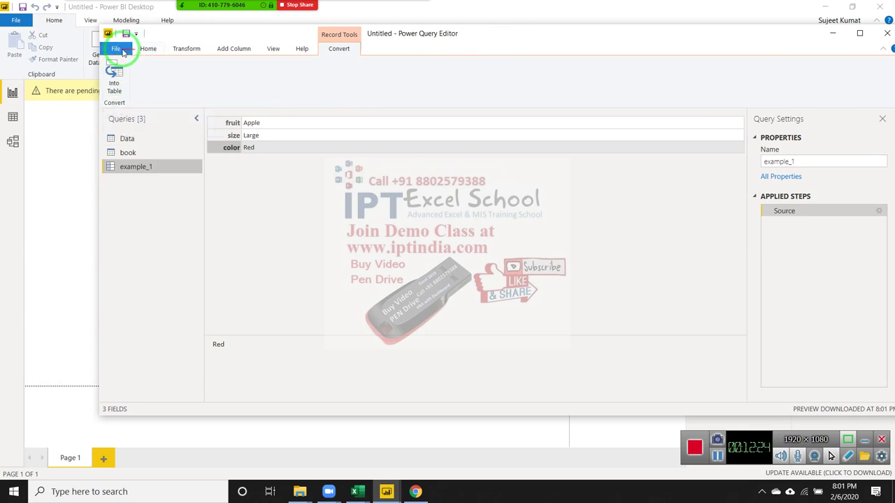
click(121, 53)
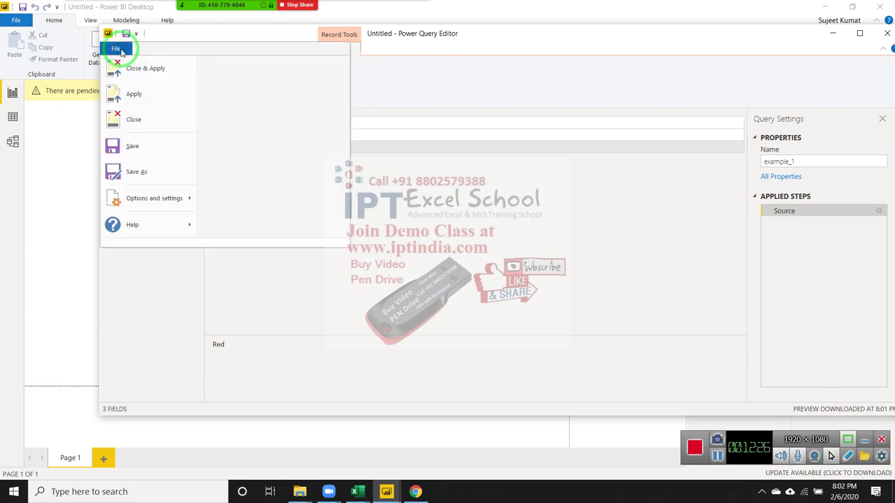
click(170, 76)
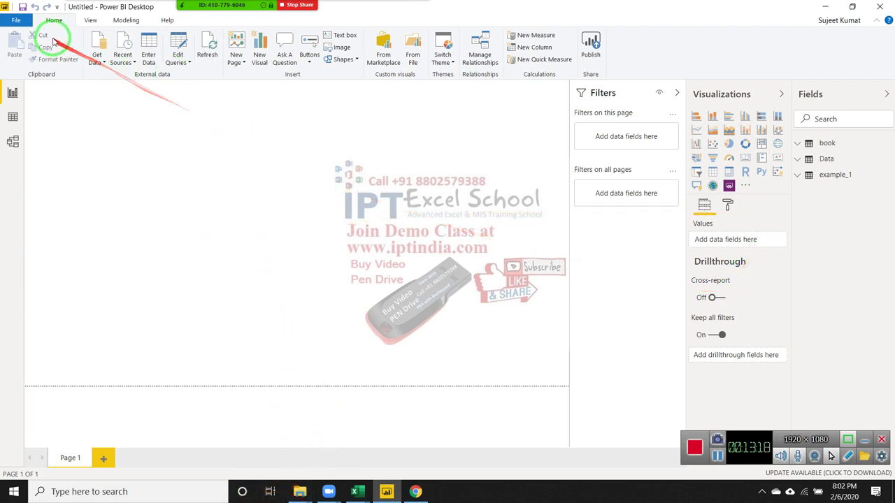
Pick the Folder connector from the Get Data > More catalogue
click(98, 56)
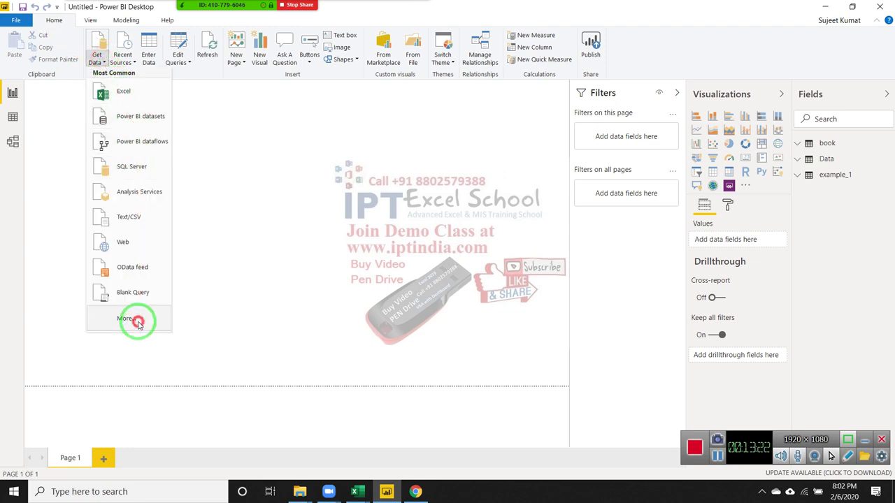
click(137, 324)
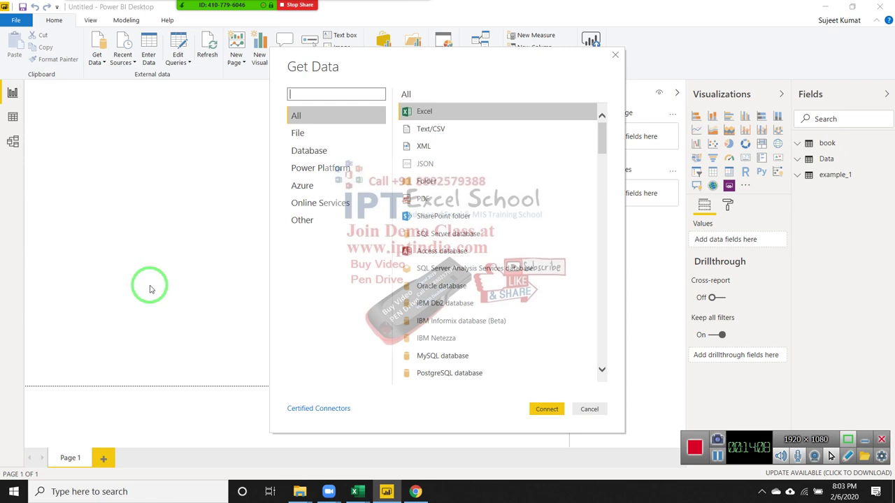
click(434, 182)
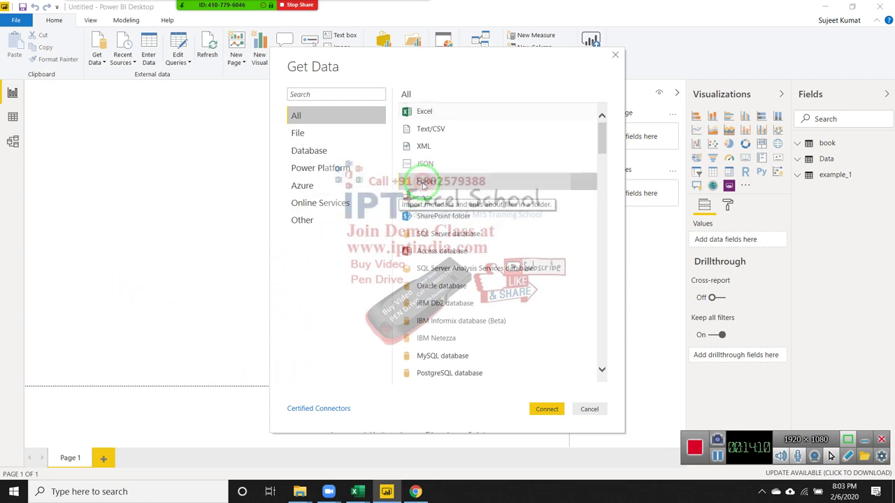
click(545, 409)
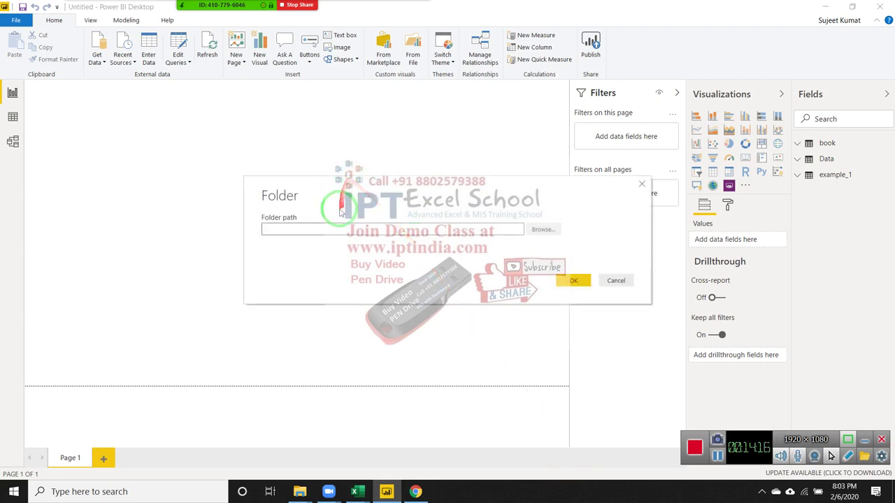
Set the folder path to the Desktop's New folder and preview its files
click(542, 231)
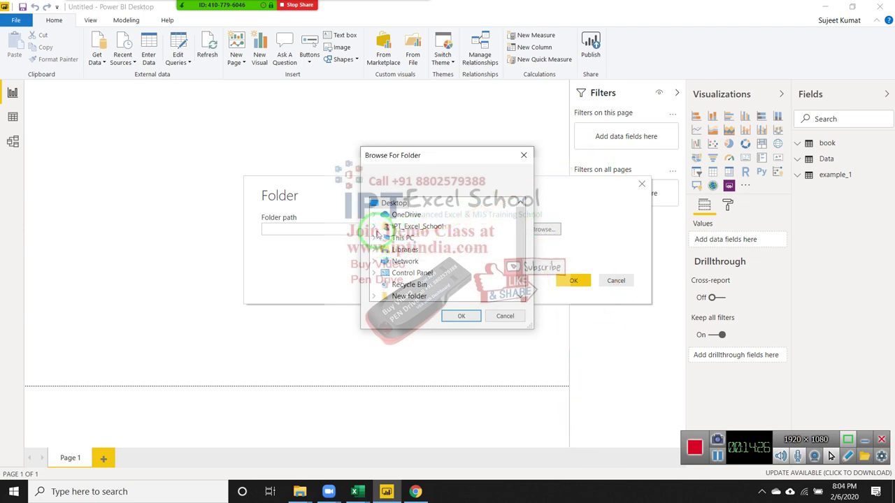
scroll(379, 268, down, 1)
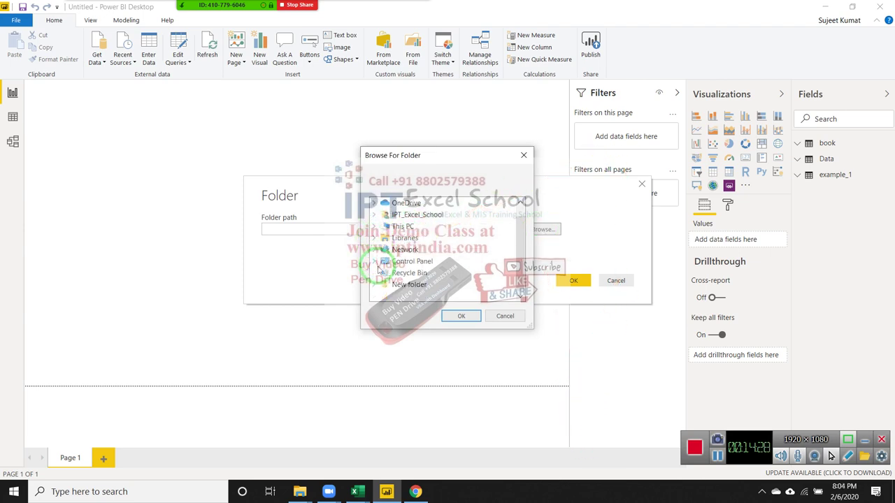
click(374, 284)
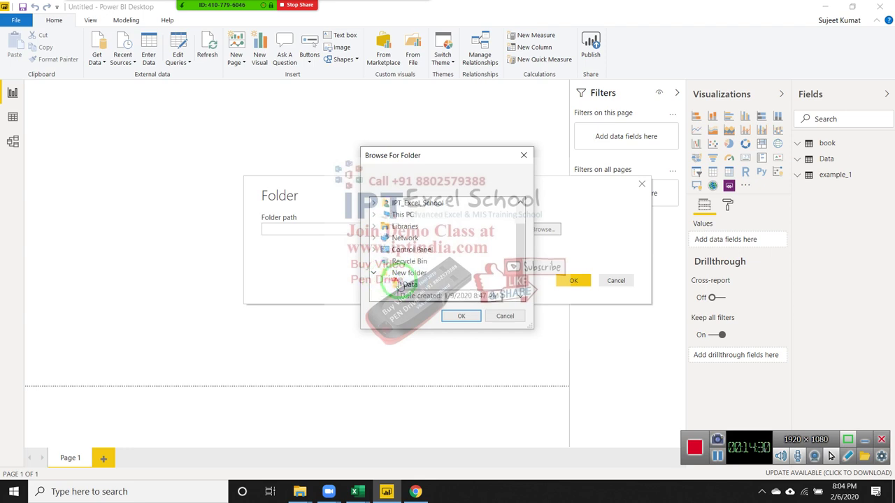
click(408, 273)
click(449, 316)
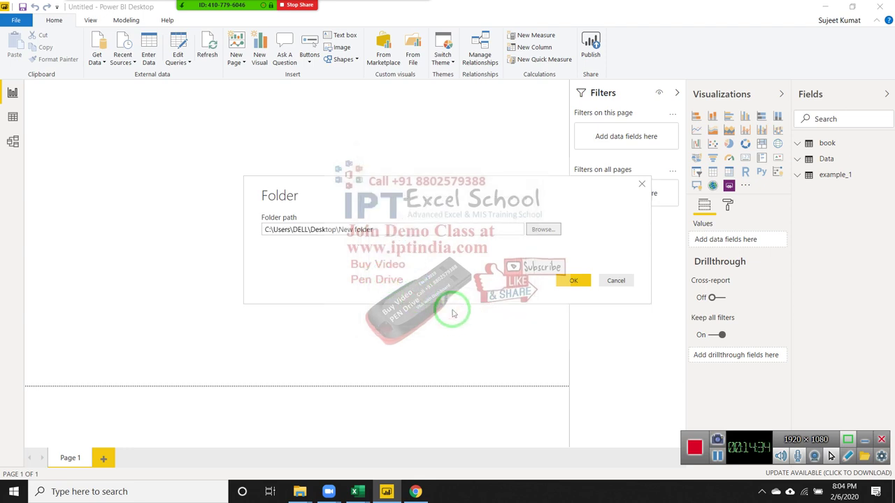
click(579, 281)
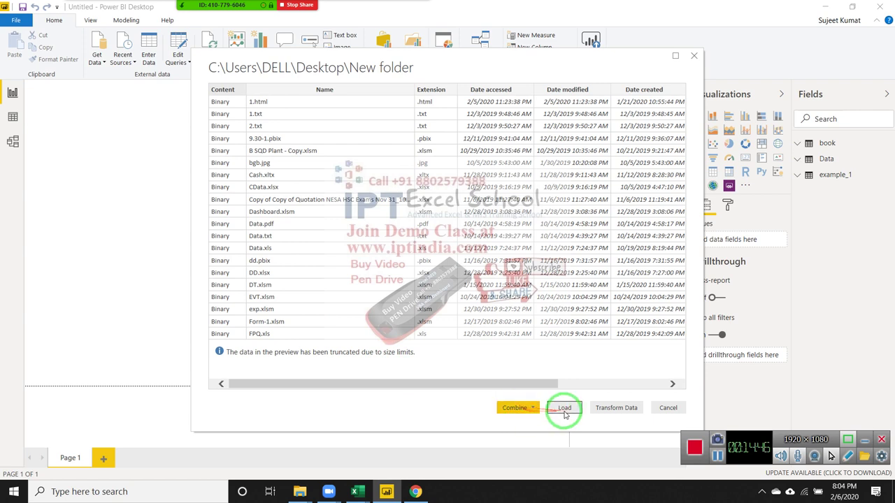
Load the New folder file list without combining files and expand its fields
click(515, 411)
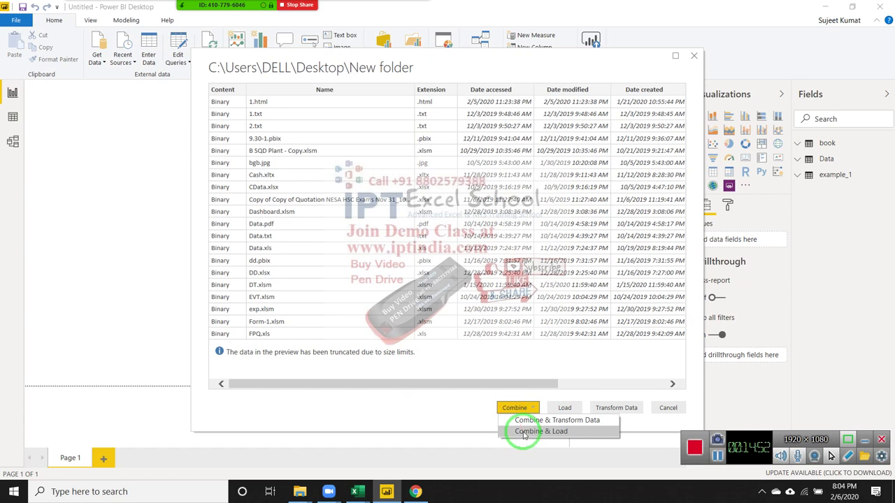
click(447, 419)
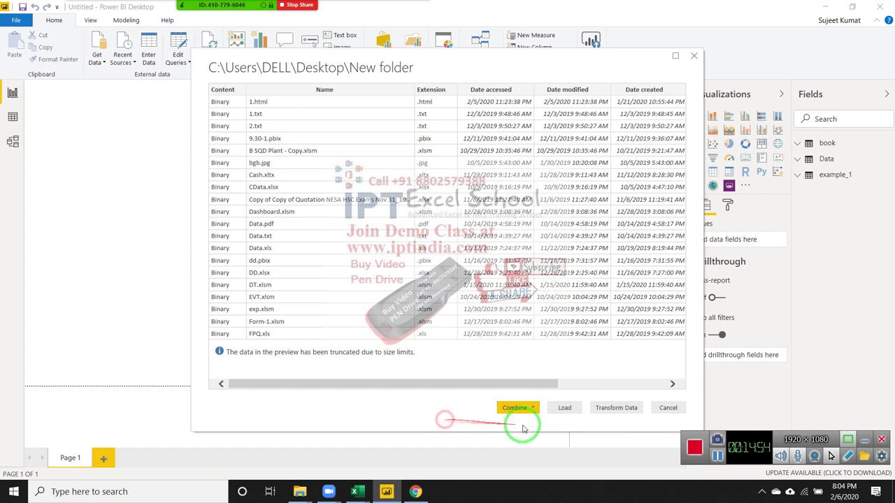
click(562, 412)
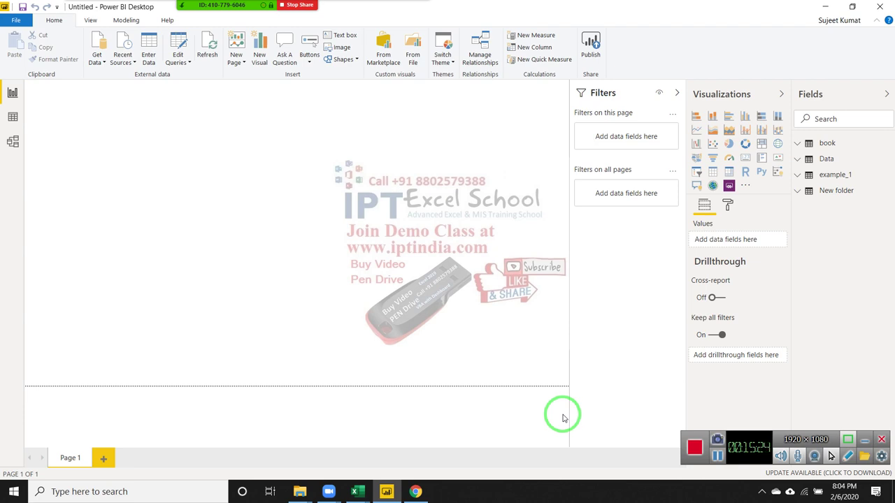
click(816, 191)
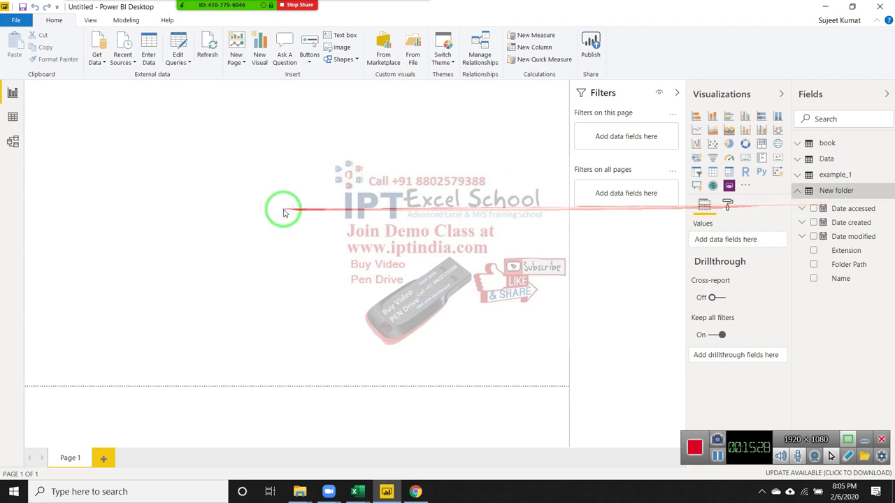